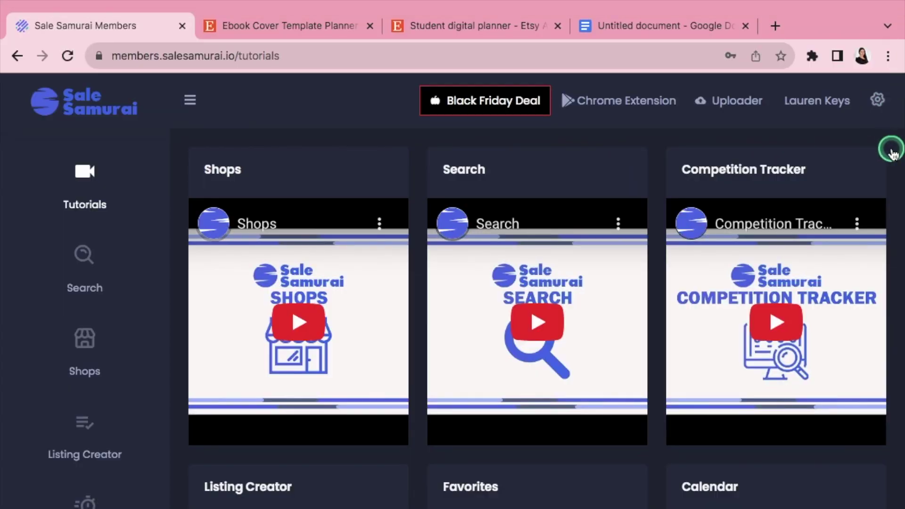
- Look through the tutorial videos offered on the Tutorials page
{"action": "scroll", "coordinate": [898, 159], "scroll_direction": "down", "scroll_amount": 2}
{"action": "scroll", "coordinate": [896, 123], "scroll_direction": "up", "scroll_amount": 2}
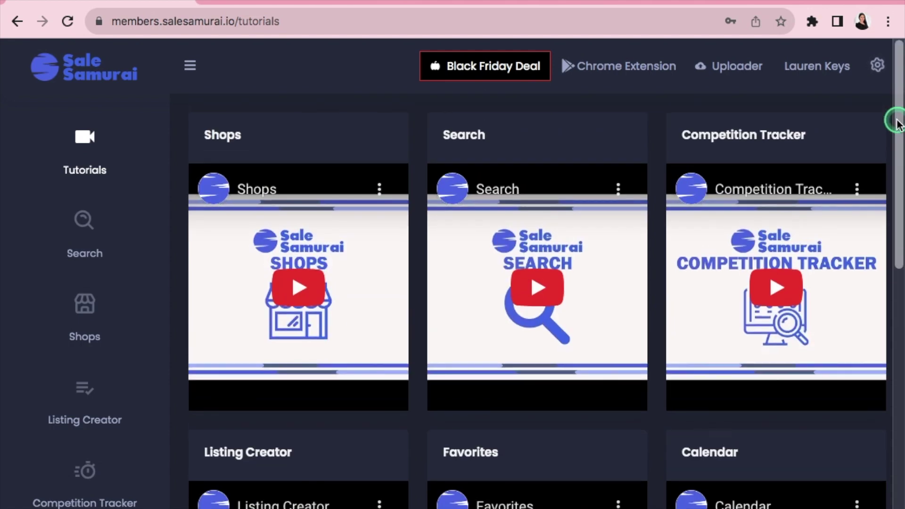
{"action": "scroll", "coordinate": [898, 124], "scroll_direction": "down", "scroll_amount": 1}
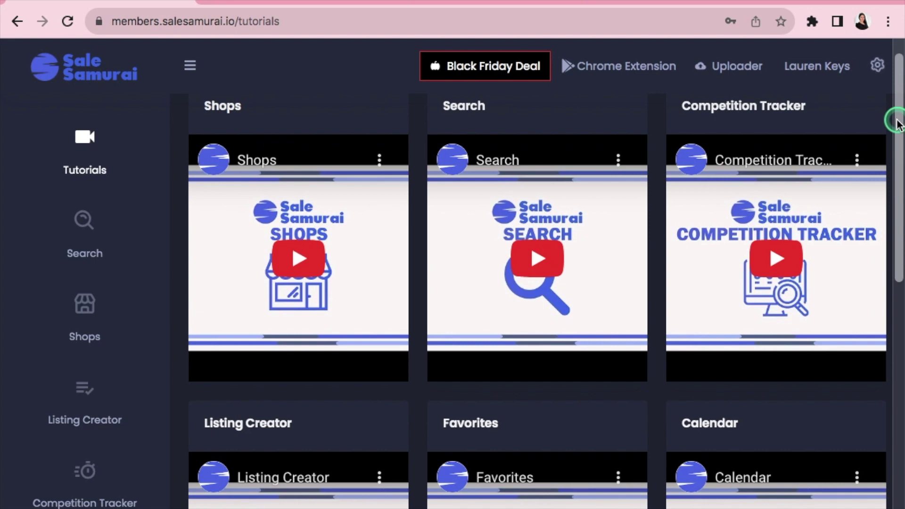
{"action": "scroll", "coordinate": [898, 124], "scroll_direction": "down", "scroll_amount": 7}
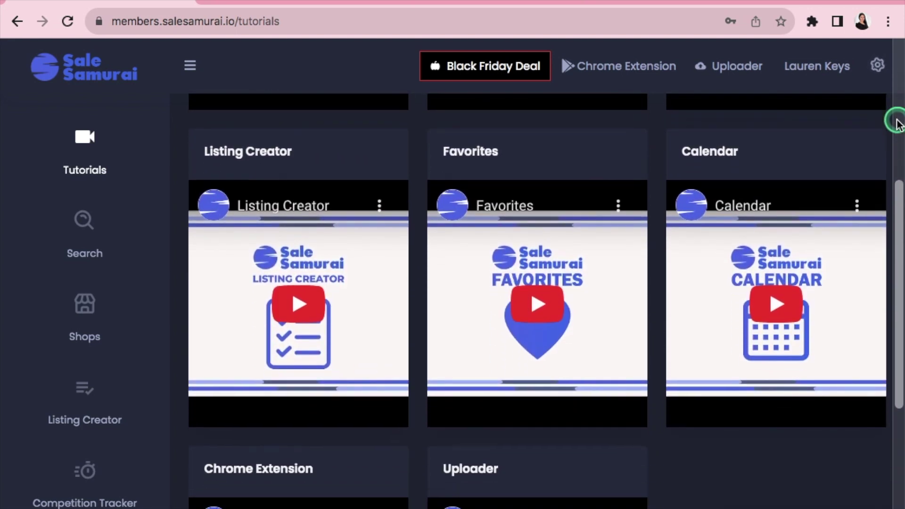
{"action": "scroll", "coordinate": [898, 123], "scroll_direction": "down", "scroll_amount": 1}
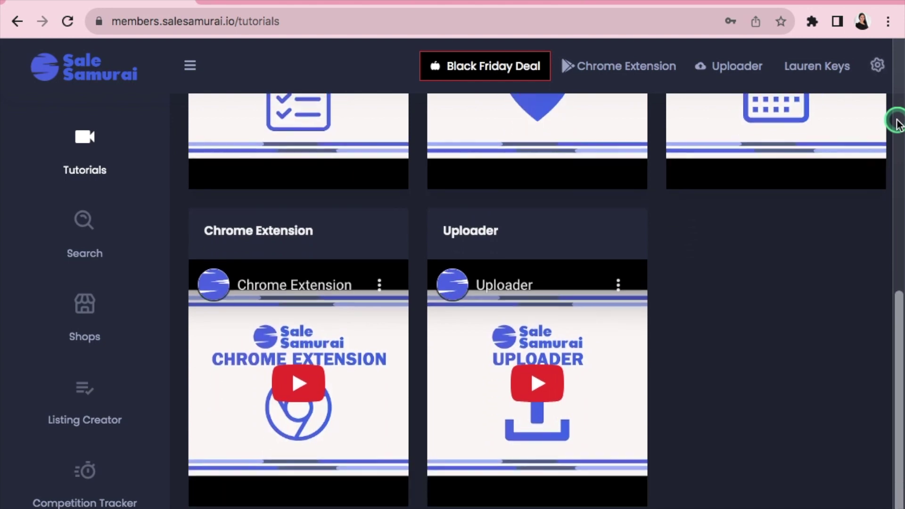
{"action": "scroll", "coordinate": [898, 123], "scroll_direction": "up", "scroll_amount": 9}
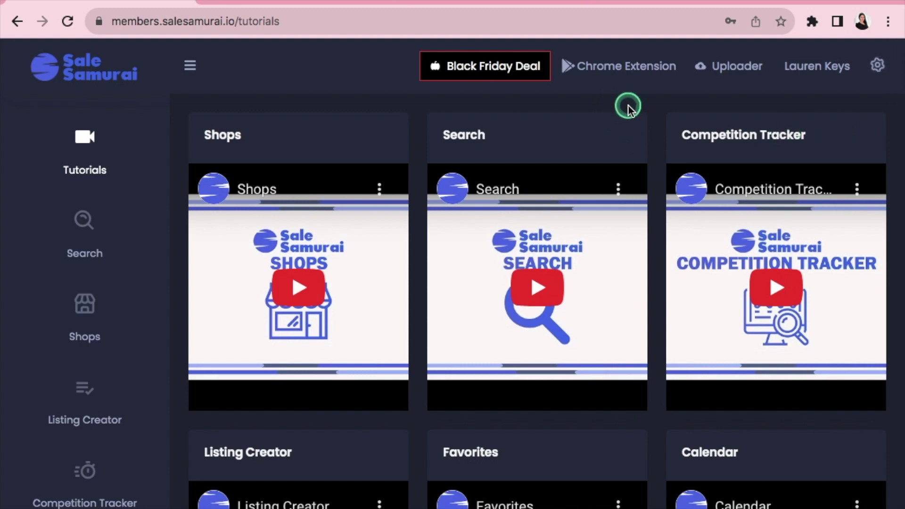
- Switch to Etsy and replace the search text with "ebook cover template" to view the suggested keywords' search volumes
{"action": "left_click", "coordinate": [611, 74]}
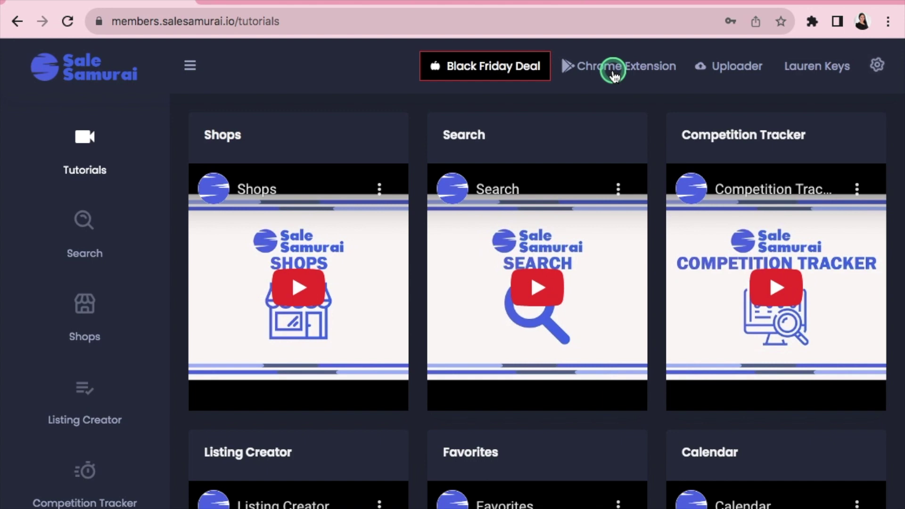
{"action": "left_click", "coordinate": [451, 2]}
{"action": "left_click", "coordinate": [568, 51]}
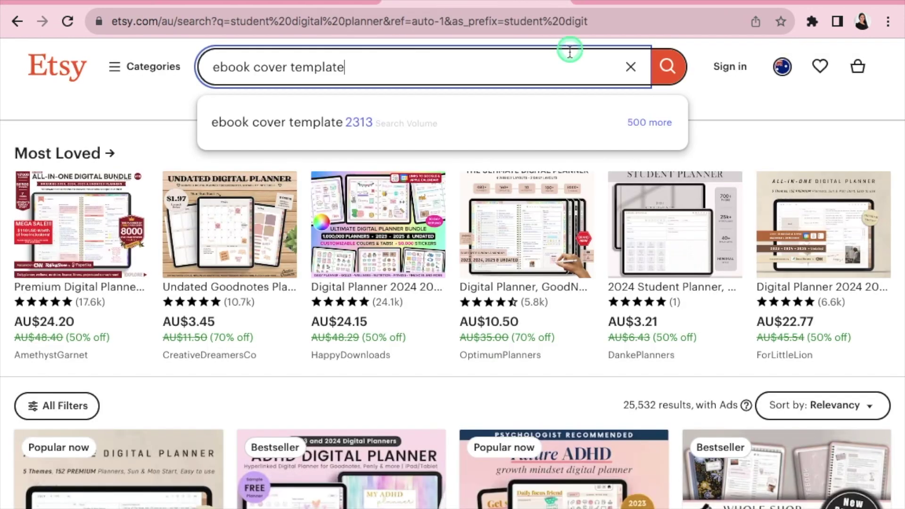
{"action": "double_click", "coordinate": [520, 68]}
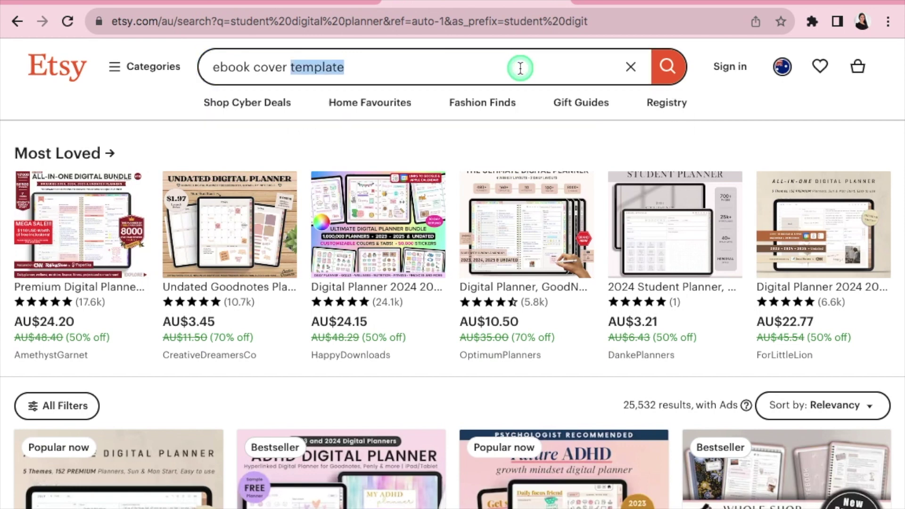
{"action": "triple_click", "coordinate": [520, 68]}
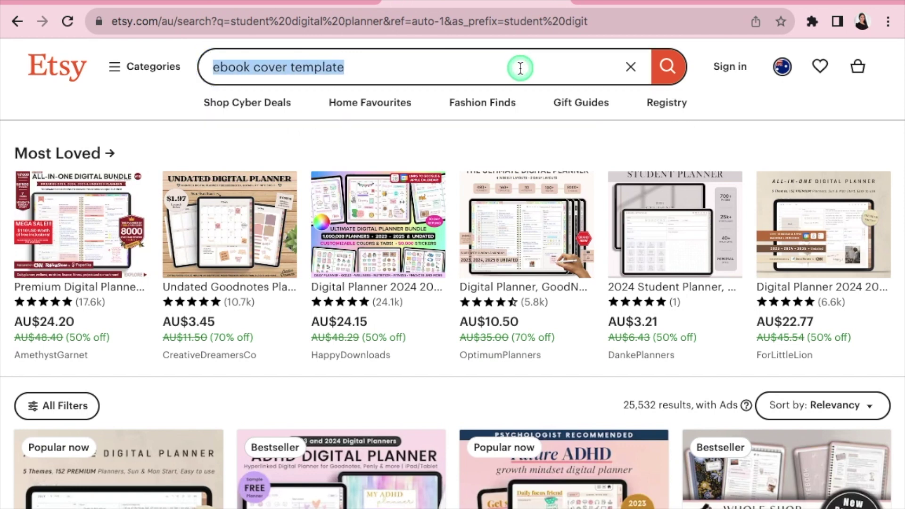
{"action": "key", "text": "BackSpace"}
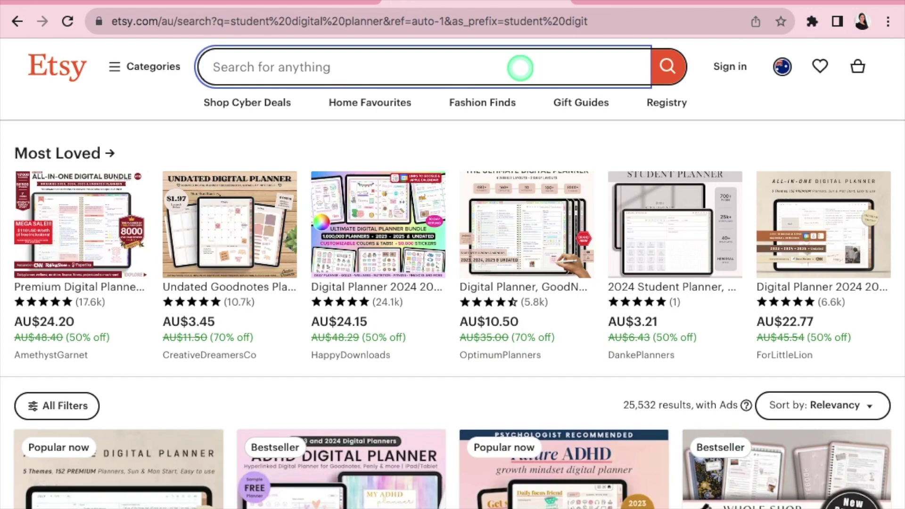
{"action": "type", "text": "ebook "}
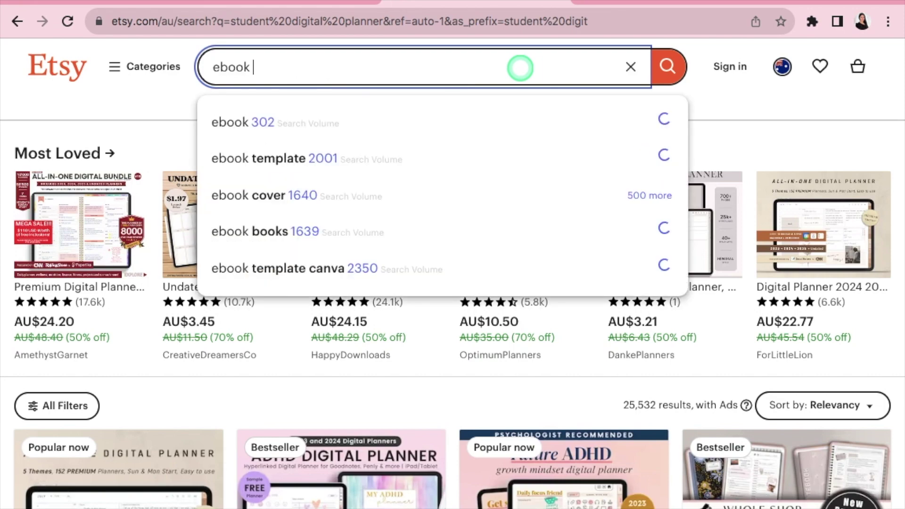
{"action": "type", "text": "cover template"}
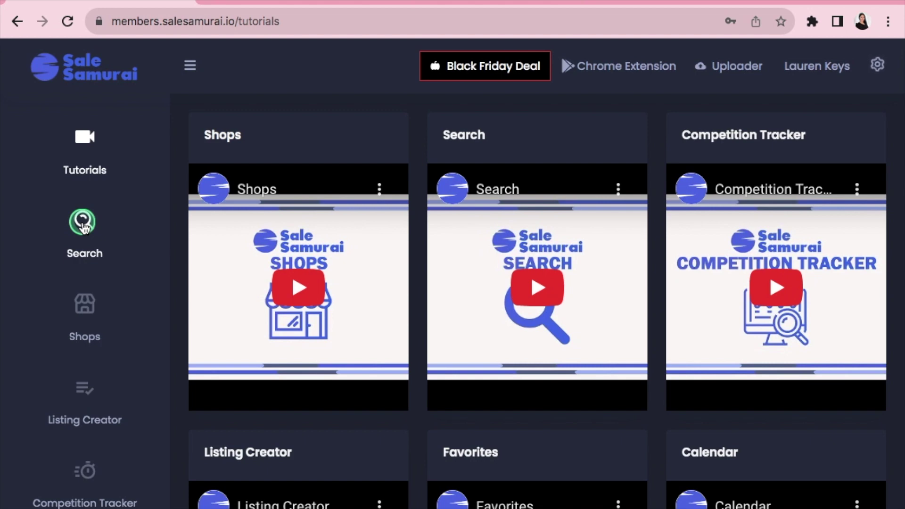
- Switch back to Sale Samurai and run a Basic search for the keyword "ebook cover template"
{"action": "left_click", "coordinate": [78, 231]}
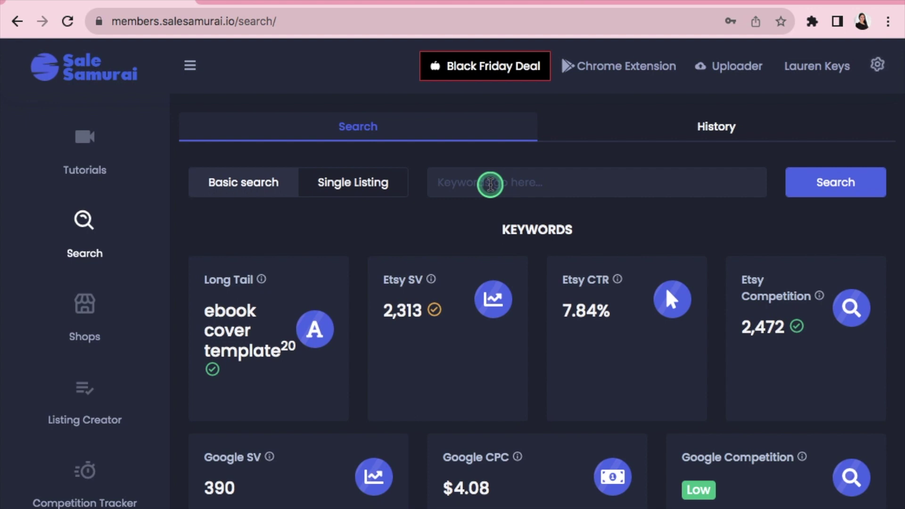
{"action": "left_click", "coordinate": [247, 183]}
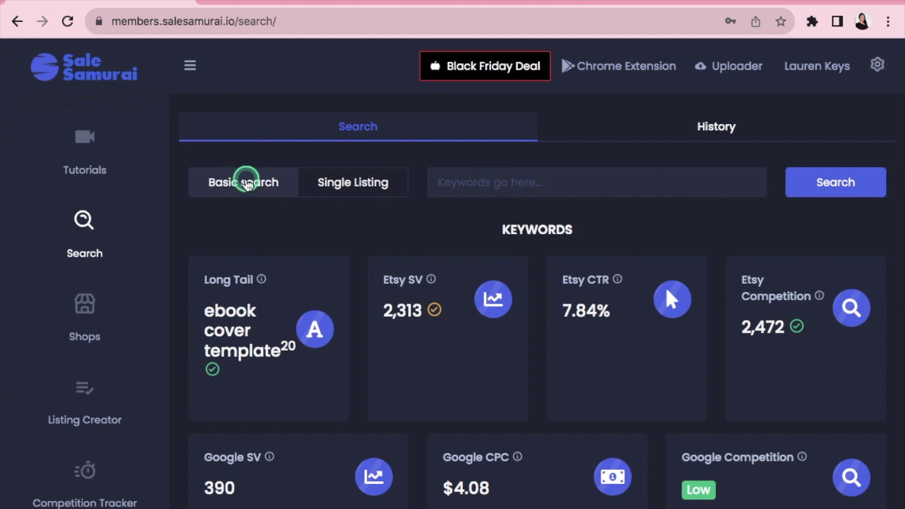
{"action": "left_click", "coordinate": [315, 183]}
{"action": "left_click", "coordinate": [248, 184]}
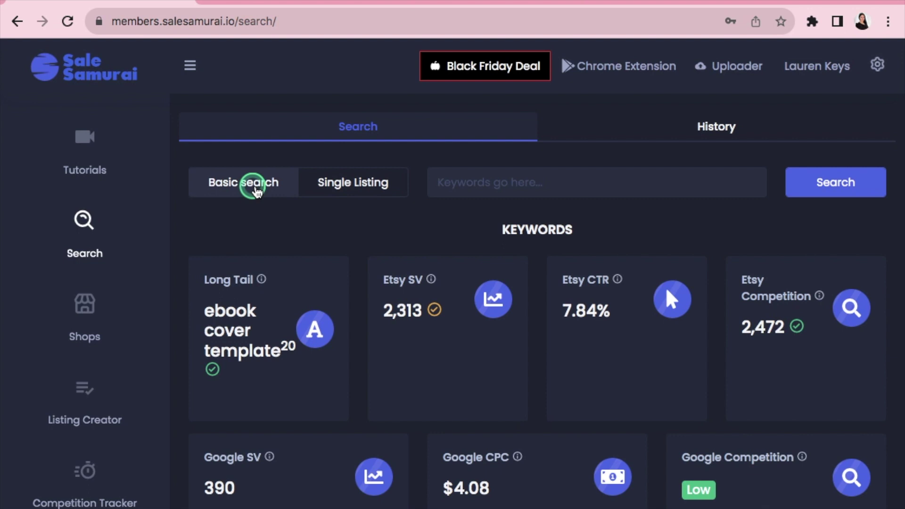
{"action": "left_click", "coordinate": [317, 183]}
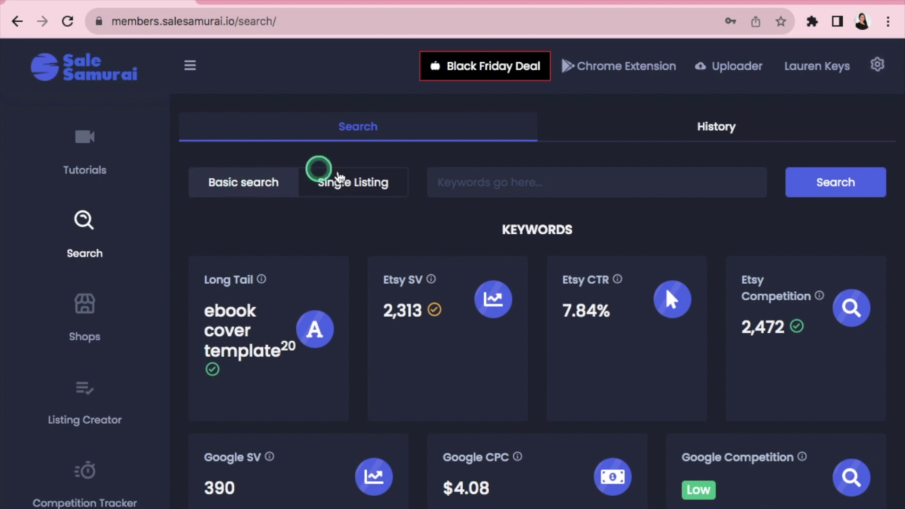
{"action": "left_click", "coordinate": [478, 184]}
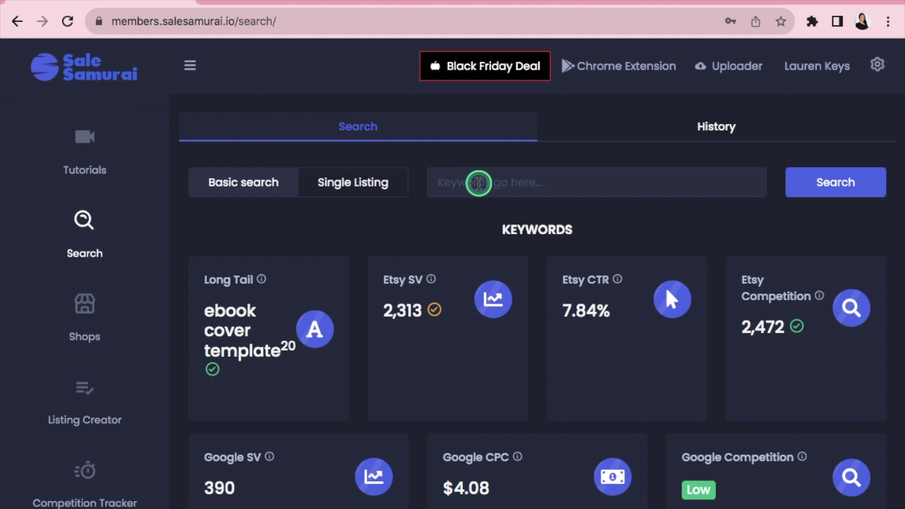
{"action": "type", "text": "e"}
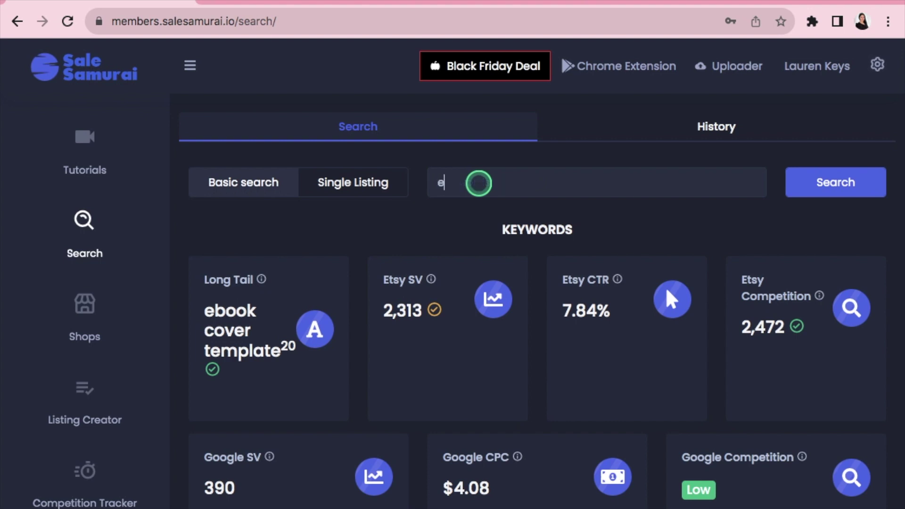
{"action": "type", "text": "book cover te"}
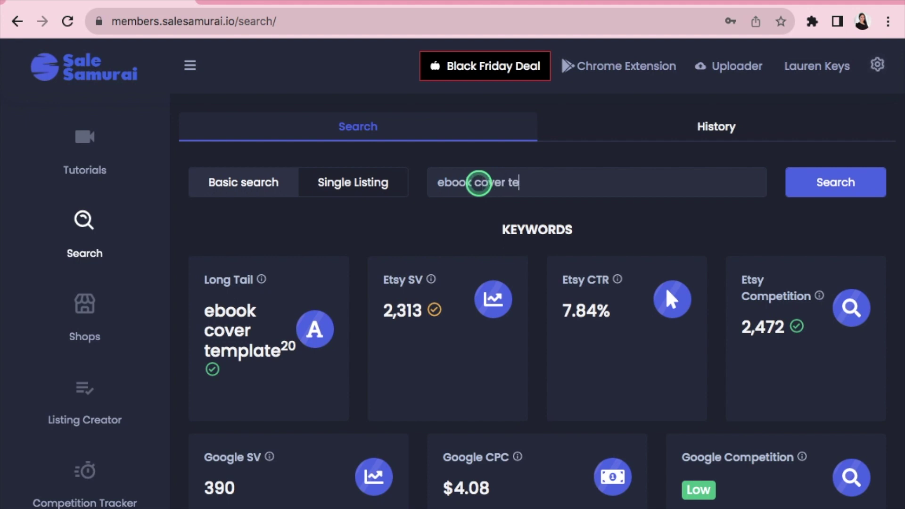
{"action": "type", "text": "mplate"}
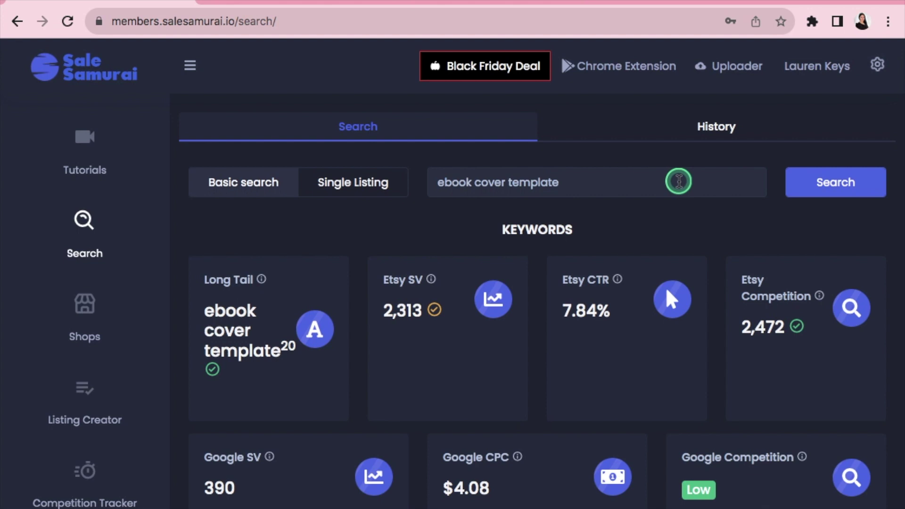
{"action": "left_click", "coordinate": [824, 185]}
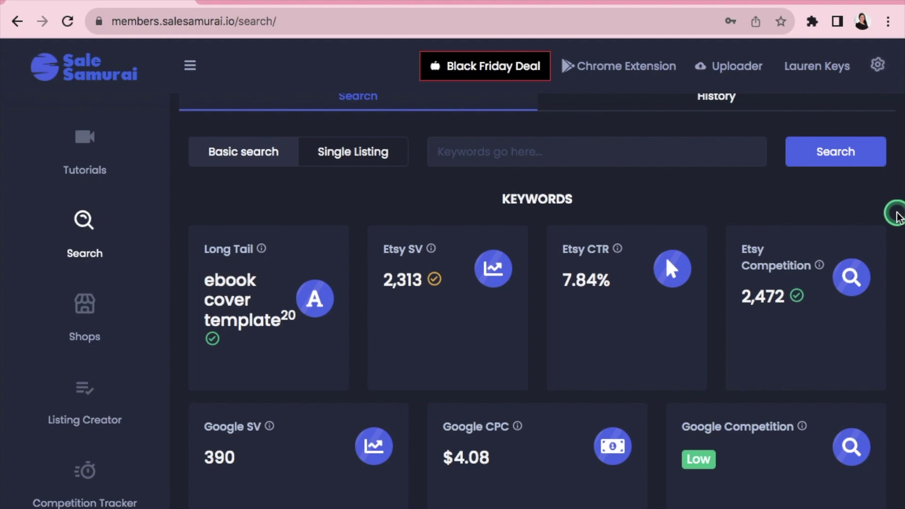
- Examine the Long Tail, Etsy SV and Etsy Competition explanations, the Google metrics, and the Etsy and Google trending keyword tables
{"action": "mouse_move", "coordinate": [263, 250]}
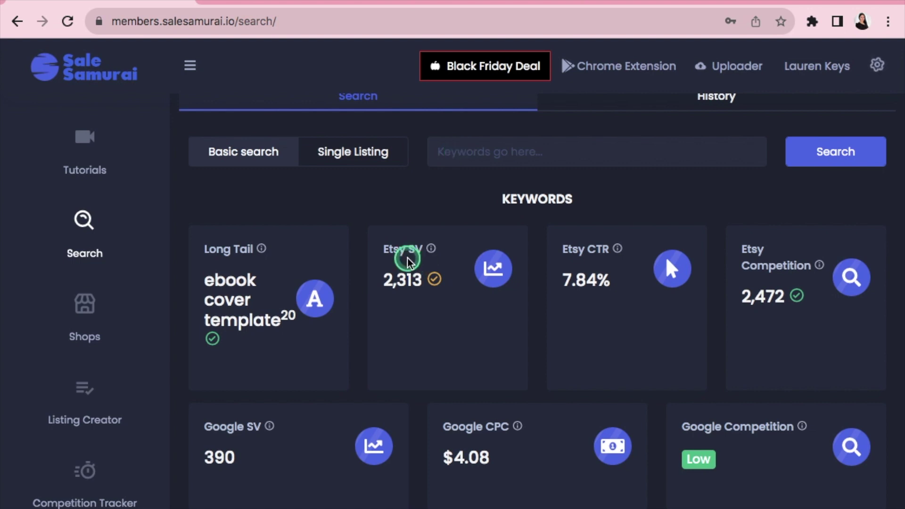
{"action": "mouse_move", "coordinate": [430, 249]}
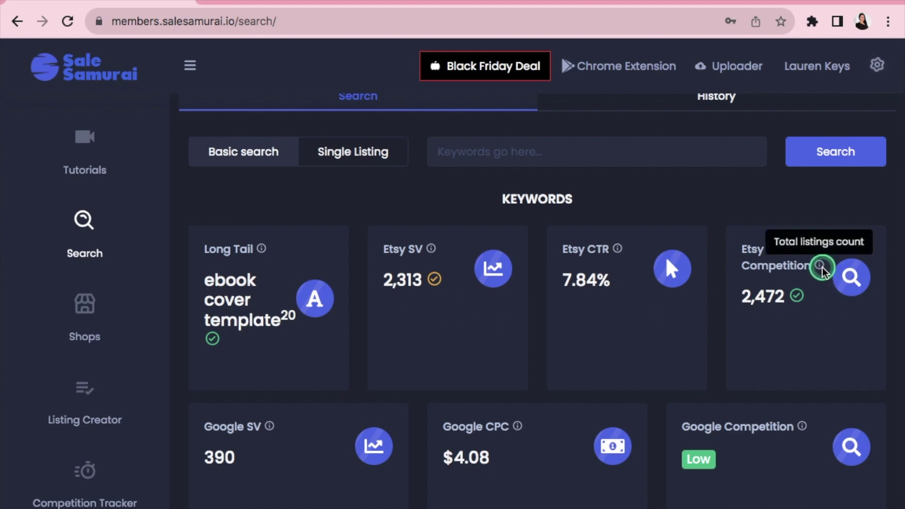
{"action": "mouse_move", "coordinate": [821, 266]}
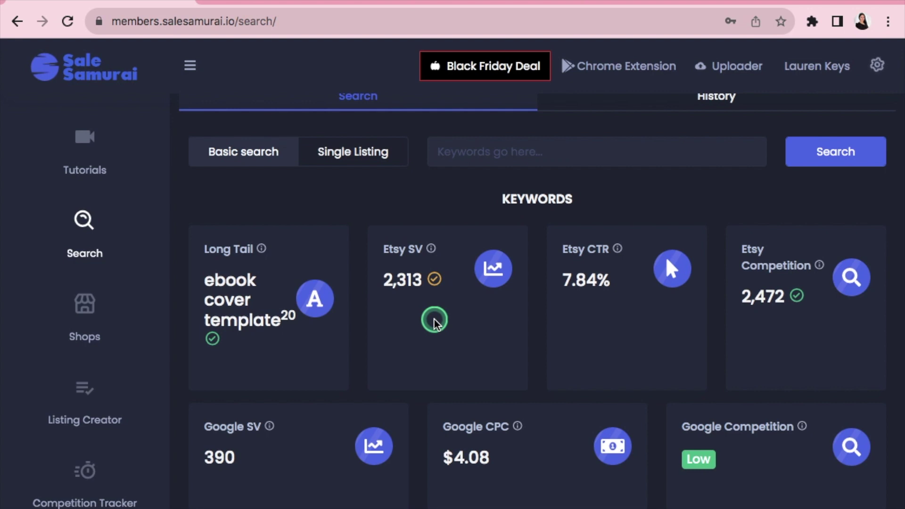
{"action": "scroll", "coordinate": [898, 203], "scroll_direction": "down", "scroll_amount": 1}
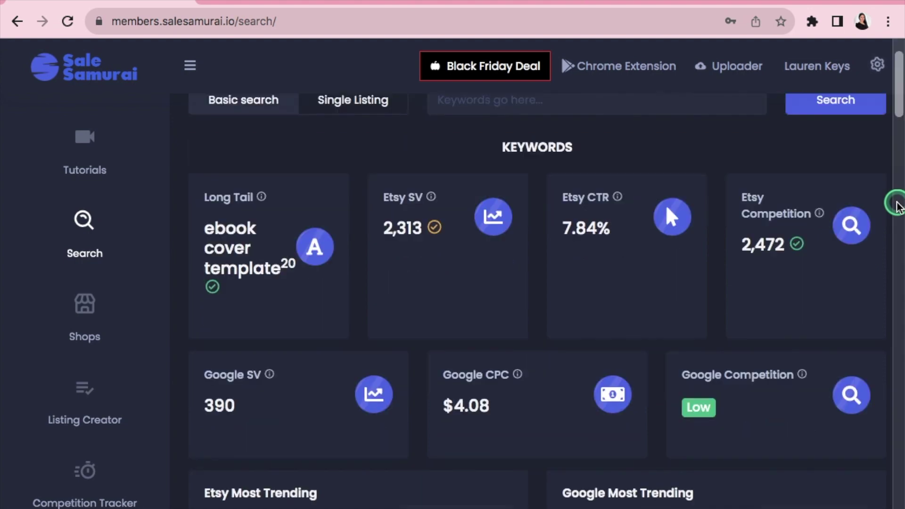
{"action": "scroll", "coordinate": [897, 204], "scroll_direction": "down", "scroll_amount": 1}
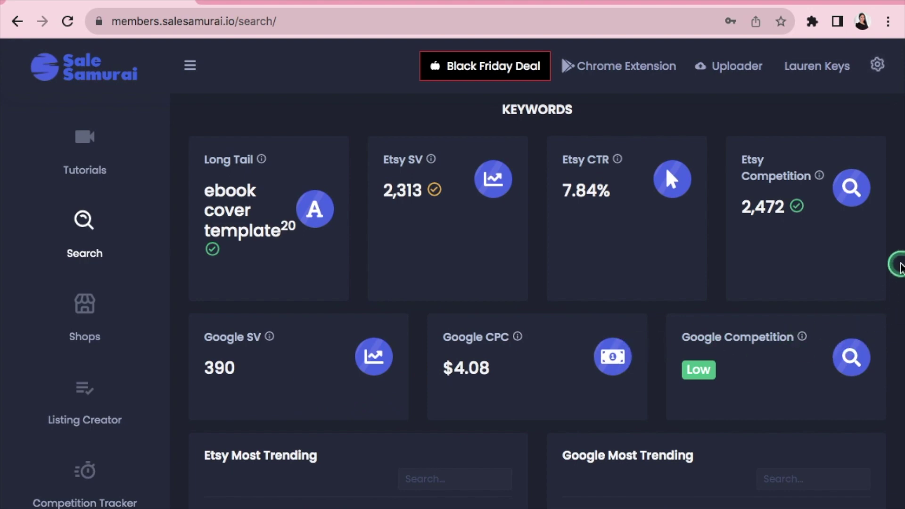
{"action": "scroll", "coordinate": [899, 266], "scroll_direction": "down", "scroll_amount": 5}
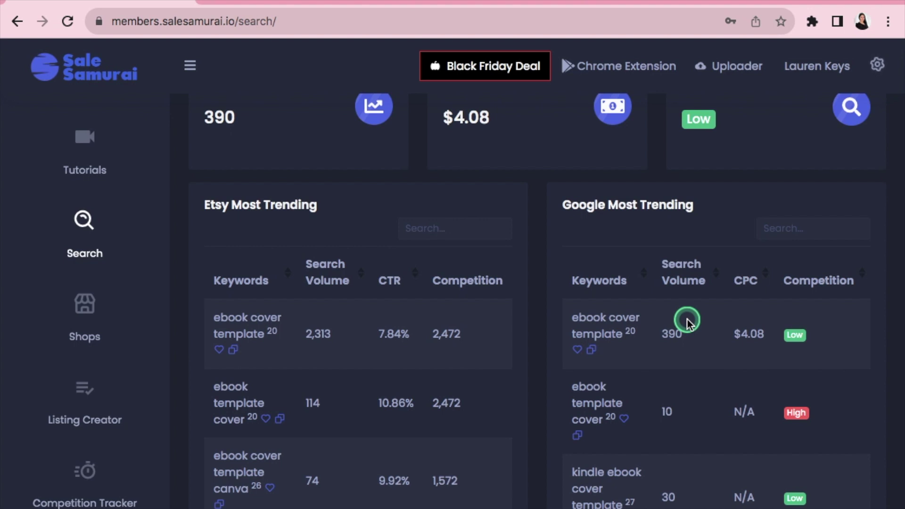
{"action": "scroll", "coordinate": [686, 322], "scroll_direction": "down", "scroll_amount": 1}
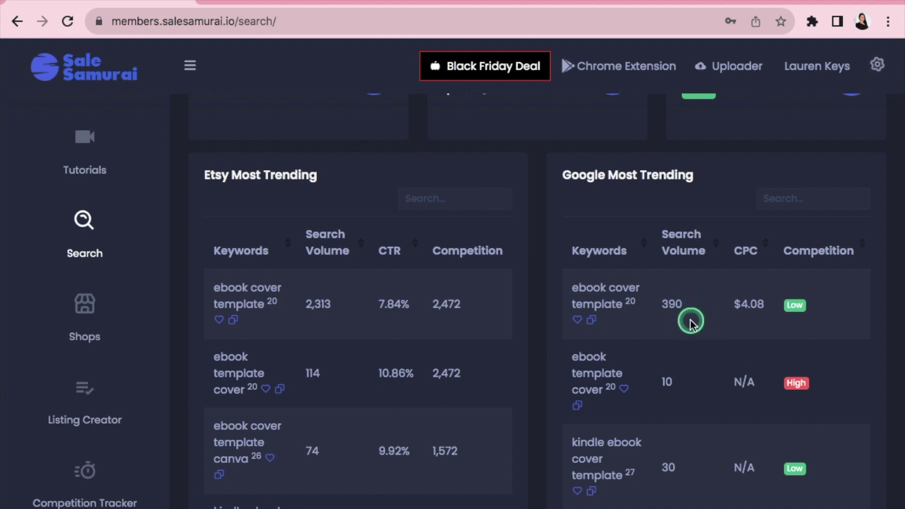
{"action": "scroll", "coordinate": [648, 299], "scroll_direction": "down", "scroll_amount": 3}
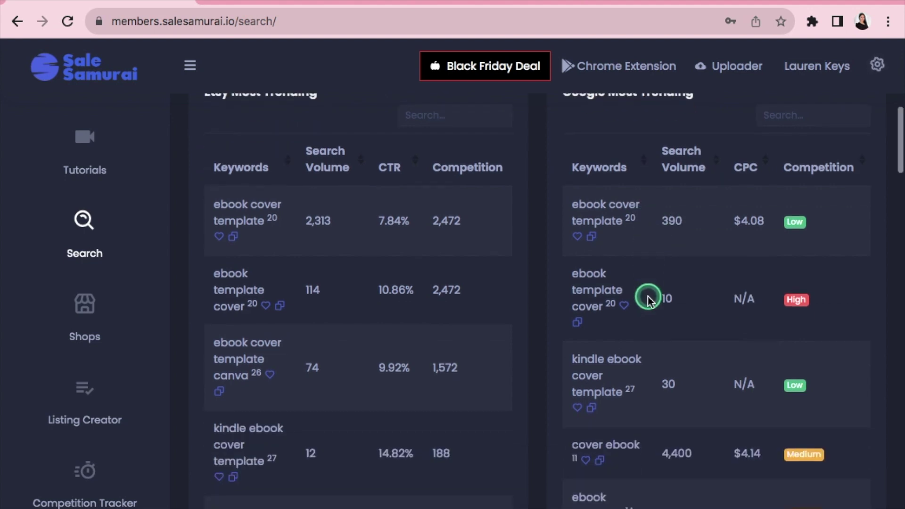
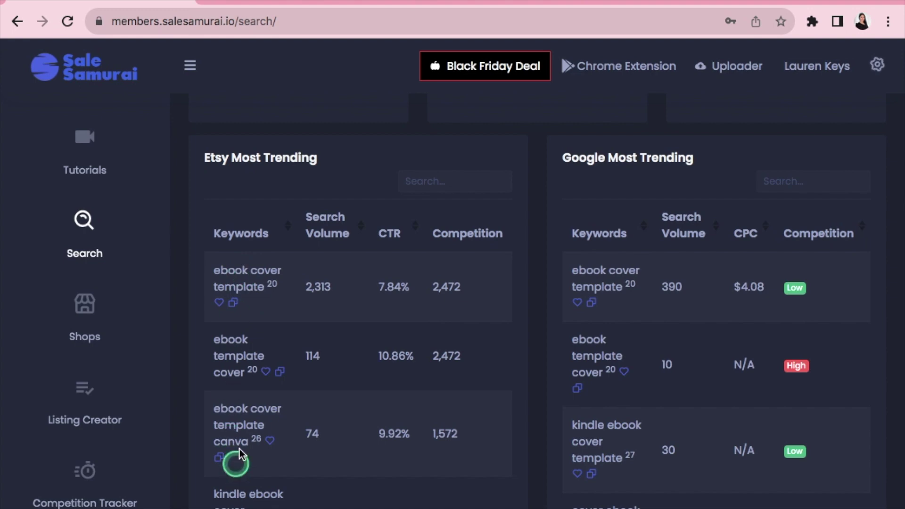
- Copy the keyword "ebook cover template" from the Etsy Most Trending table
{"action": "scroll", "coordinate": [304, 268], "scroll_direction": "up", "scroll_amount": 10}
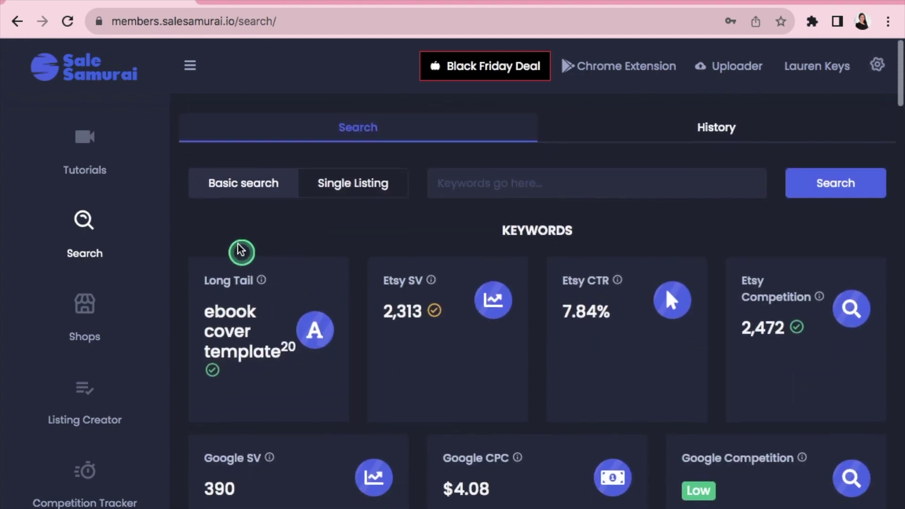
{"action": "scroll", "coordinate": [239, 327], "scroll_direction": "down", "scroll_amount": 10}
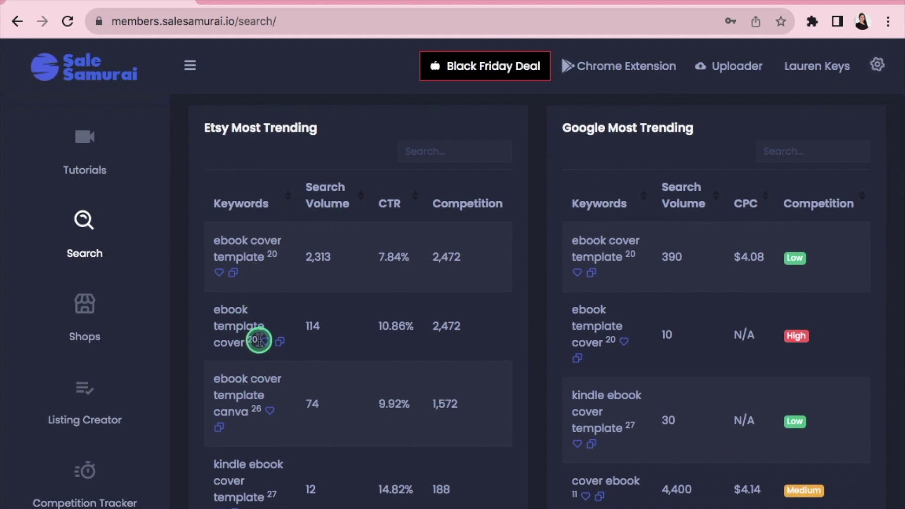
{"action": "scroll", "coordinate": [258, 341], "scroll_direction": "down", "scroll_amount": 1}
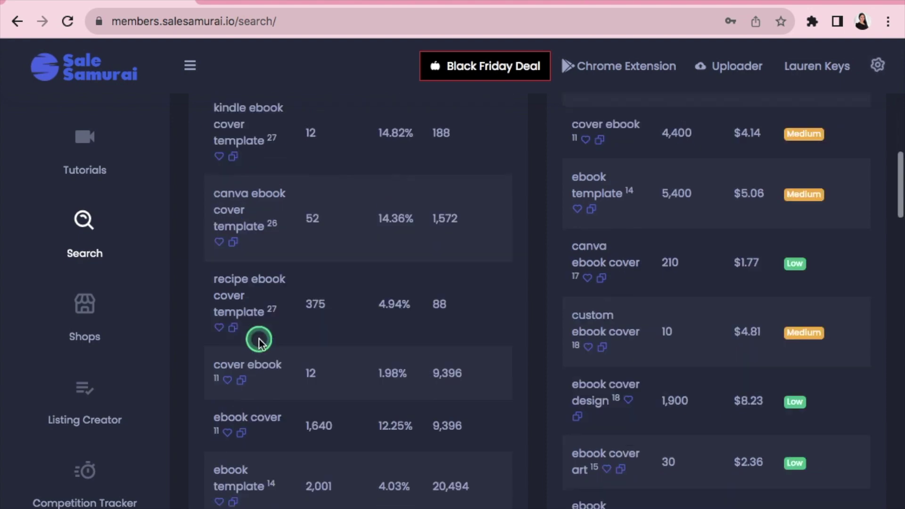
{"action": "scroll", "coordinate": [259, 339], "scroll_direction": "up", "scroll_amount": 2}
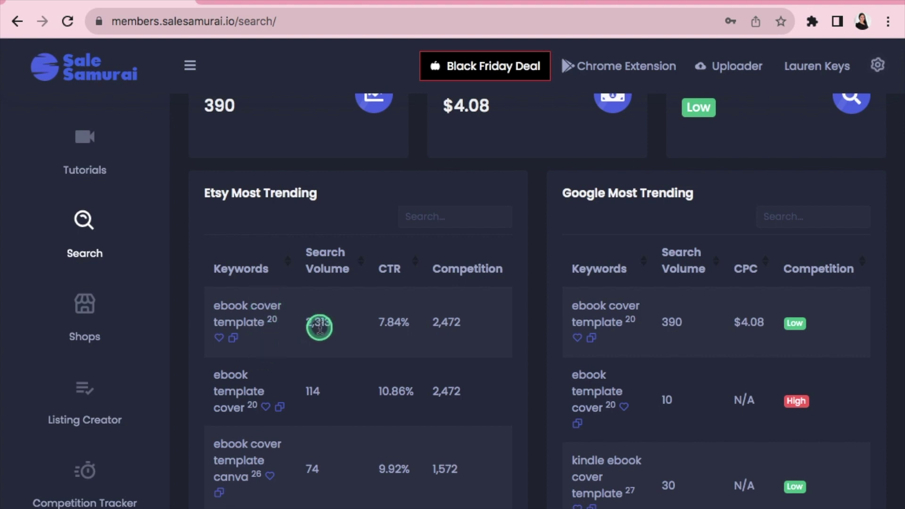
{"action": "left_click", "coordinate": [235, 339]}
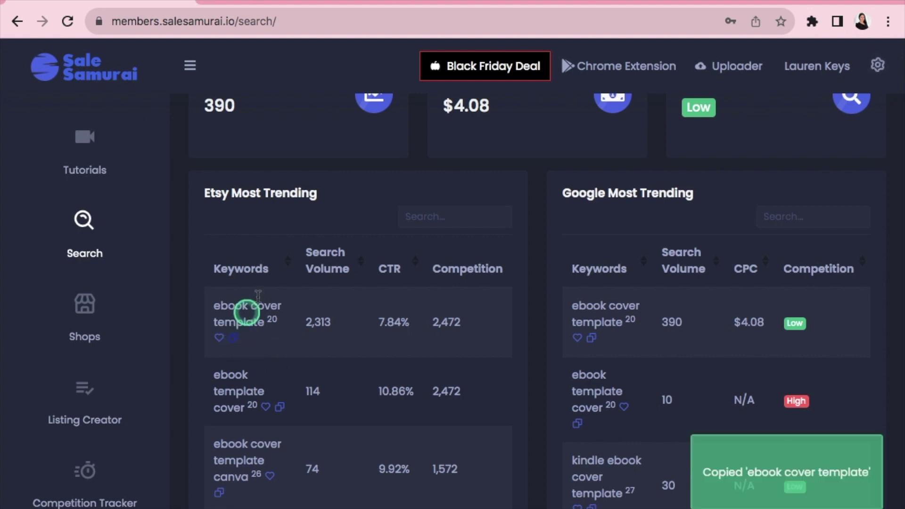
- Switch to the Google Docs document and paste the copied keyword "ebook cover template", followed by a comma
{"action": "left_click", "coordinate": [683, 1]}
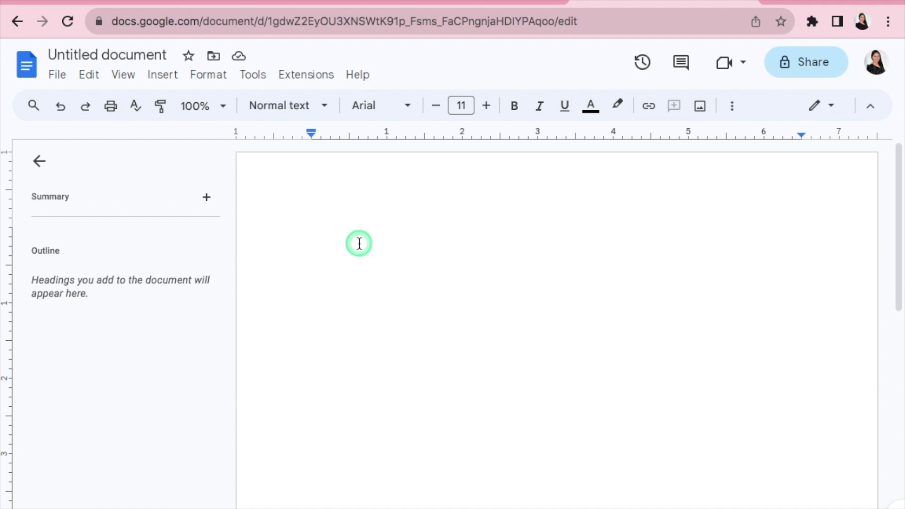
{"action": "key", "text": "ctrl+v"}
{"action": "type", "text": ","}
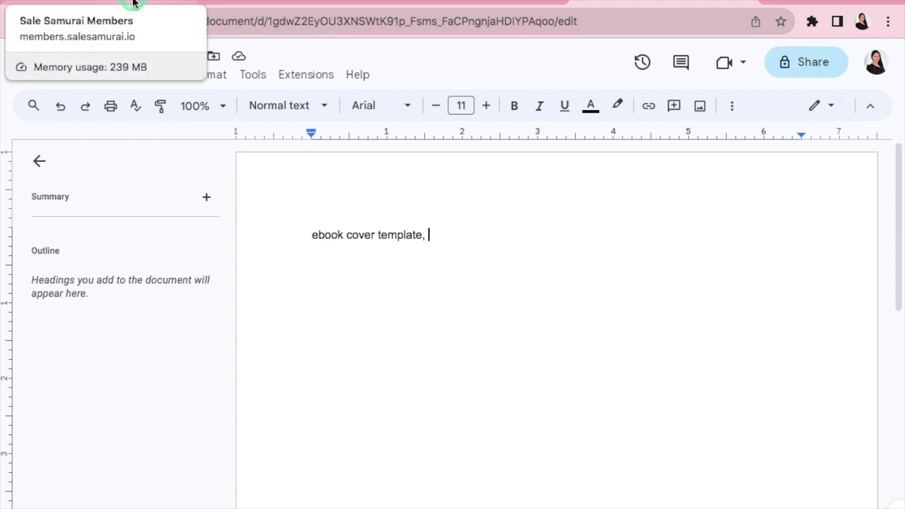
- Copy "ebook template cover" from Sale Samurai's Etsy Most Trending table and append it with a comma to the keyword list in Google Docs
{"action": "left_click", "coordinate": [133, 3]}
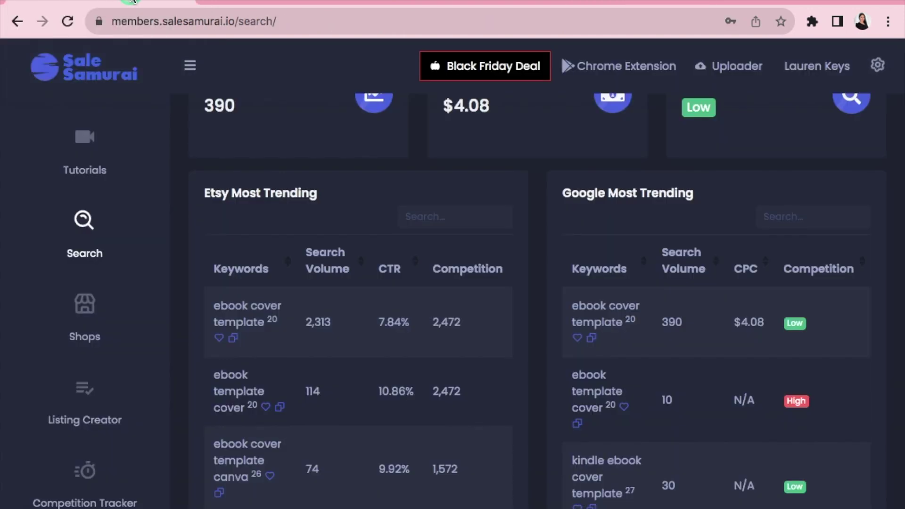
{"action": "scroll", "coordinate": [307, 220], "scroll_direction": "down", "scroll_amount": 2}
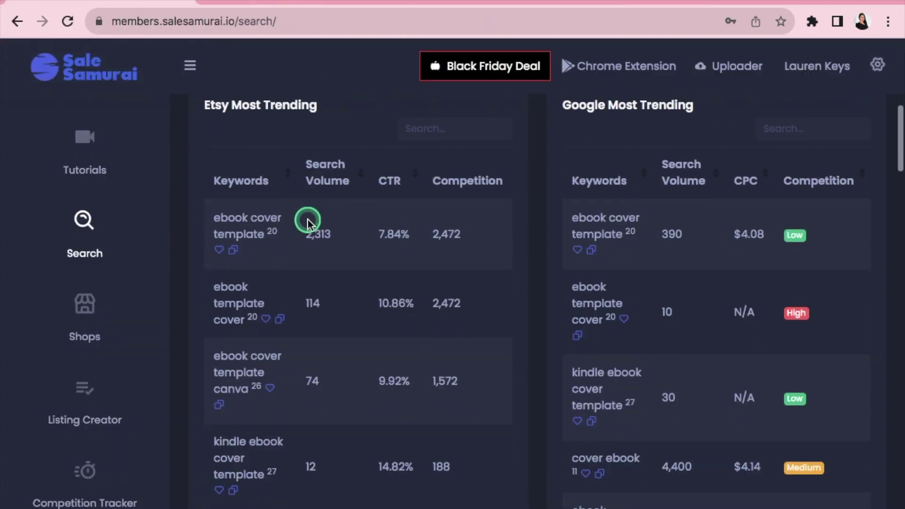
{"action": "left_click", "coordinate": [282, 323]}
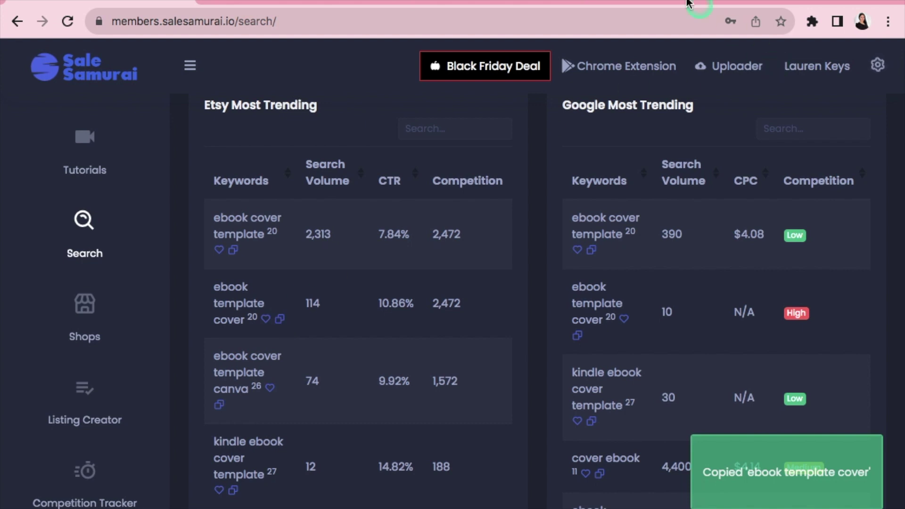
{"action": "left_click", "coordinate": [660, 2]}
{"action": "key", "text": "ctrl+v"}
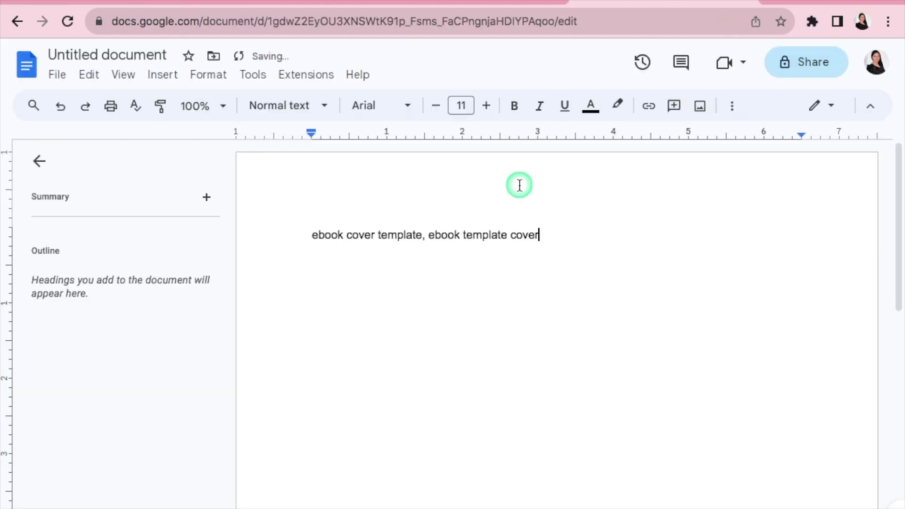
{"action": "type", "text": ","}
- Return to Sale Samurai and examine the average views, likes and photos, plus the titles and prices of the top listings
{"action": "left_click", "coordinate": [87, 2]}
{"action": "scroll", "coordinate": [252, 201], "scroll_direction": "down", "scroll_amount": 8}
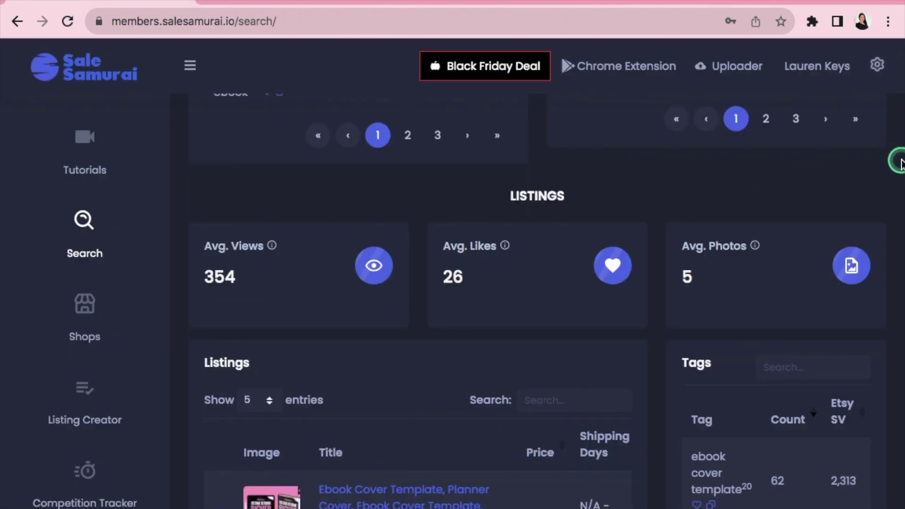
{"action": "scroll", "coordinate": [900, 159], "scroll_direction": "down", "scroll_amount": 1}
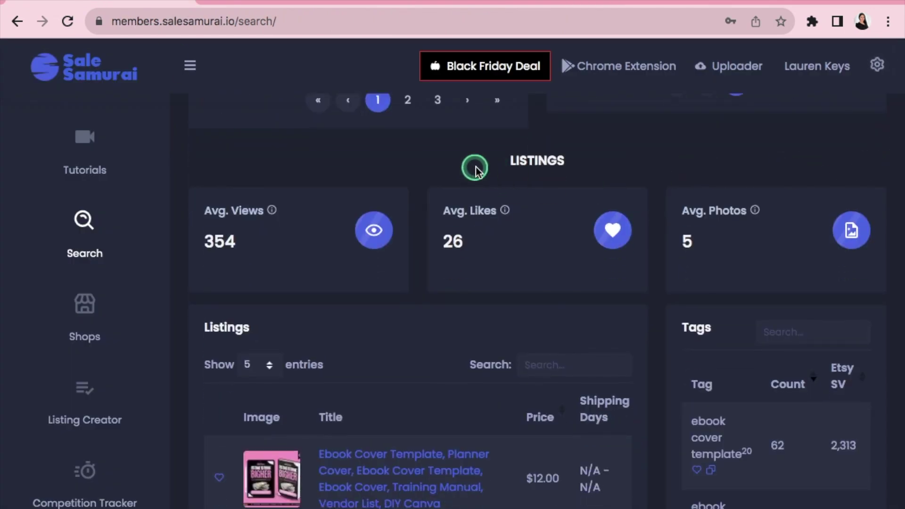
{"action": "scroll", "coordinate": [901, 134], "scroll_direction": "down", "scroll_amount": 1}
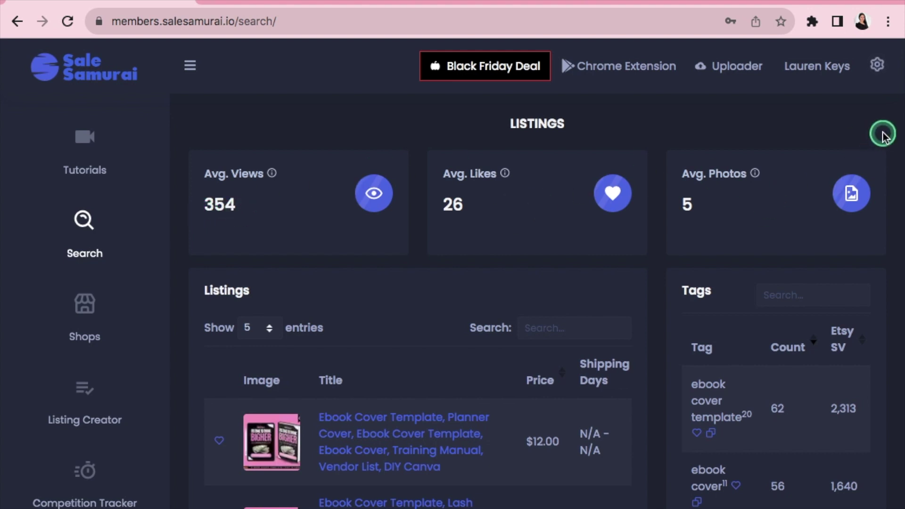
{"action": "left_click", "coordinate": [860, 11]}
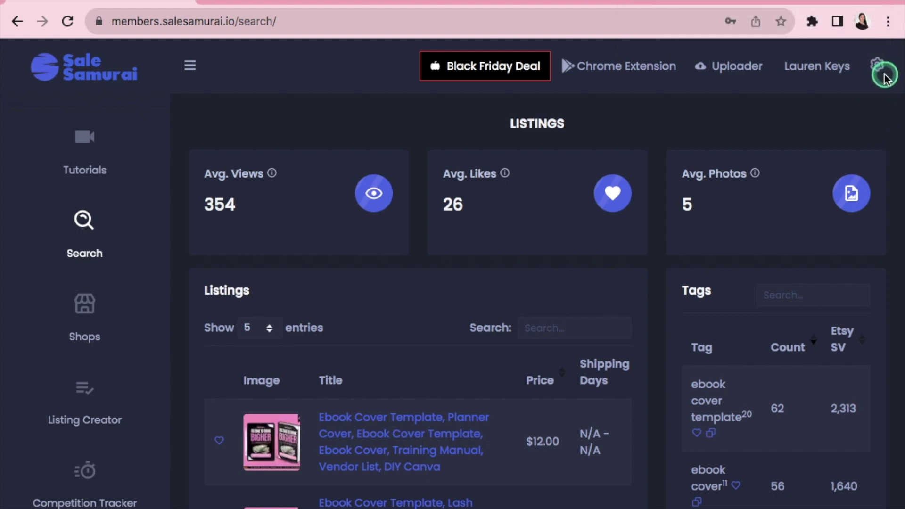
{"action": "scroll", "coordinate": [884, 78], "scroll_direction": "down", "scroll_amount": 3}
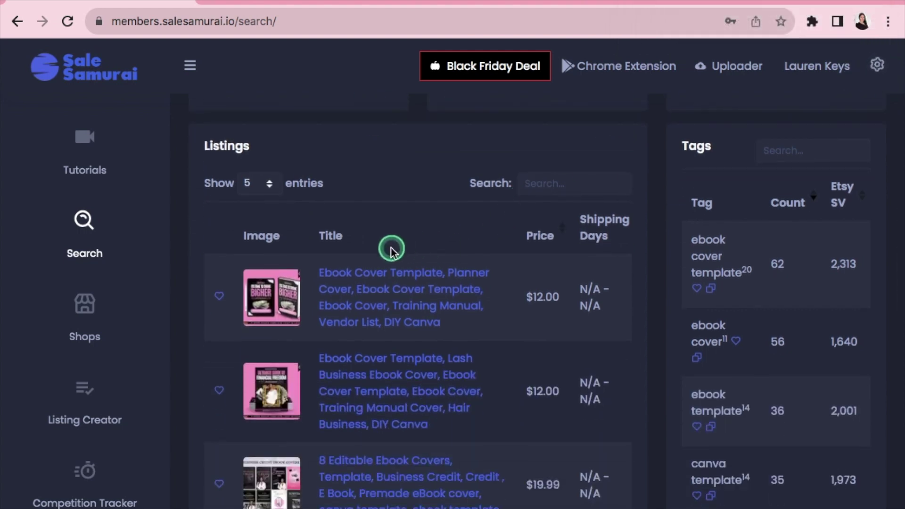
{"action": "scroll", "coordinate": [413, 239], "scroll_direction": "down", "scroll_amount": 3}
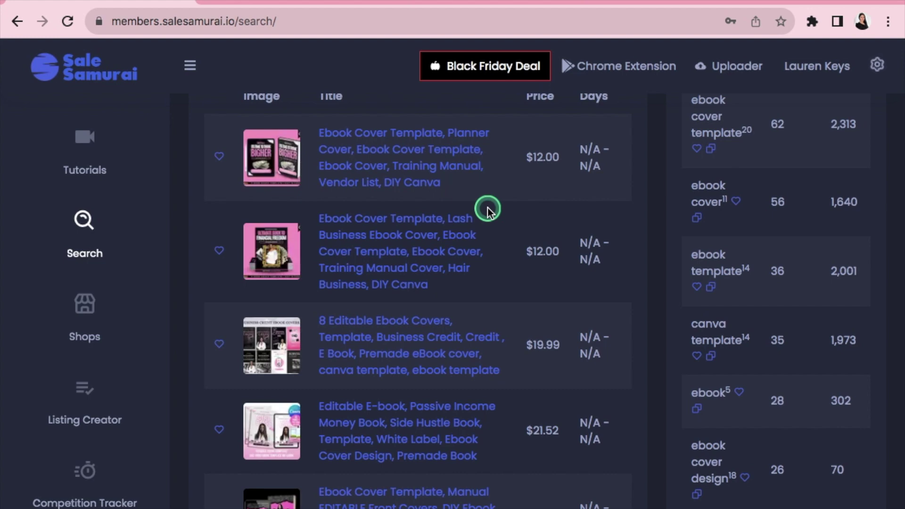
{"action": "scroll", "coordinate": [487, 211], "scroll_direction": "up", "scroll_amount": 1}
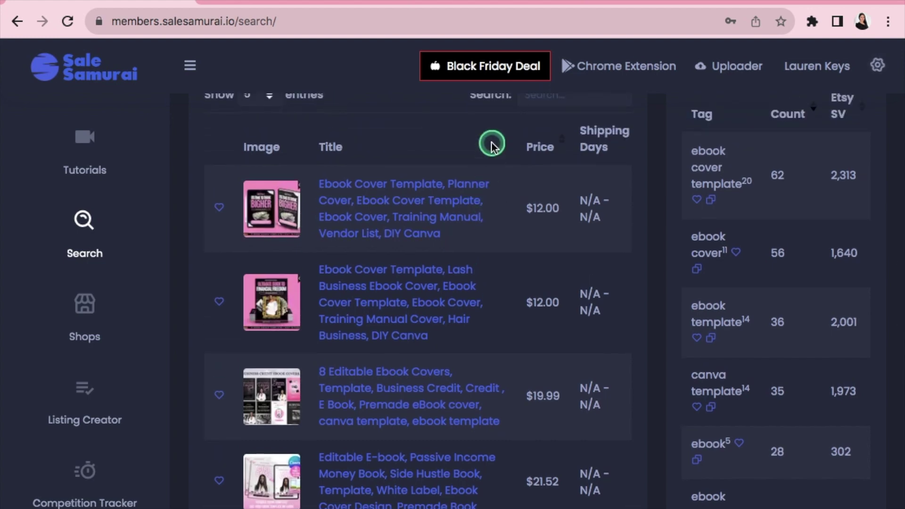
{"action": "scroll", "coordinate": [492, 145], "scroll_direction": "down", "scroll_amount": 1}
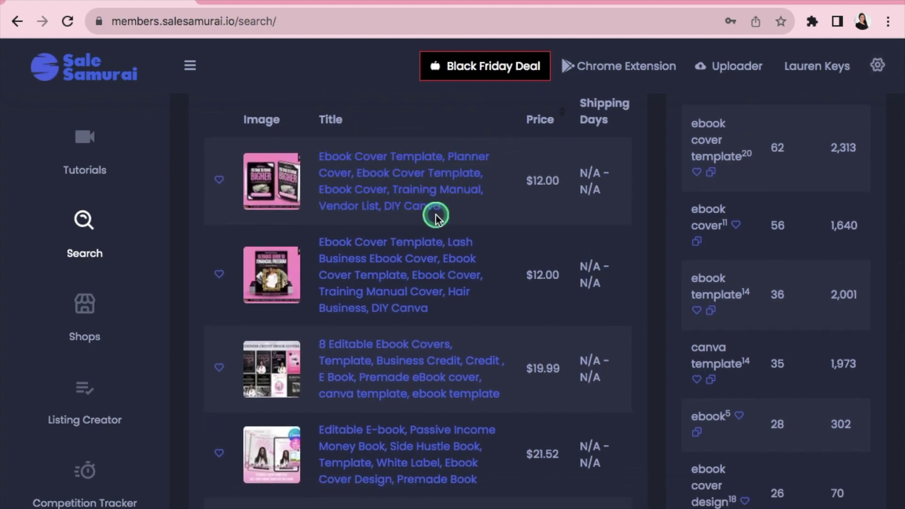
{"action": "scroll", "coordinate": [452, 242], "scroll_direction": "down", "scroll_amount": 3}
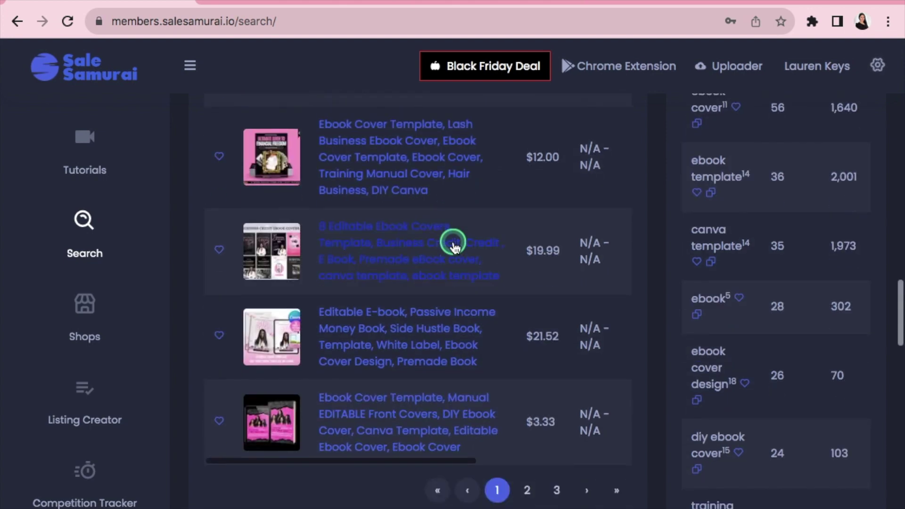
{"action": "scroll", "coordinate": [452, 241], "scroll_direction": "up", "scroll_amount": 4}
{"action": "scroll", "coordinate": [454, 245], "scroll_direction": "up", "scroll_amount": 1}
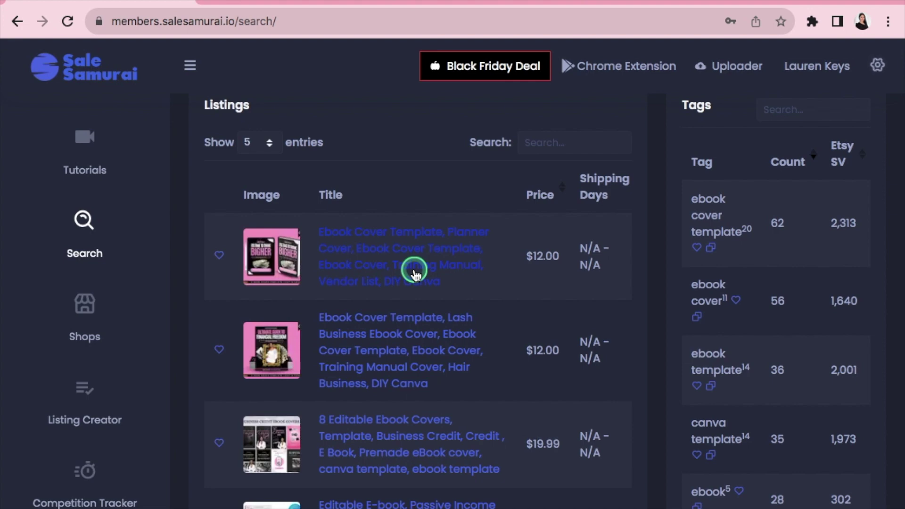
{"action": "scroll", "coordinate": [418, 297], "scroll_direction": "down", "scroll_amount": 2}
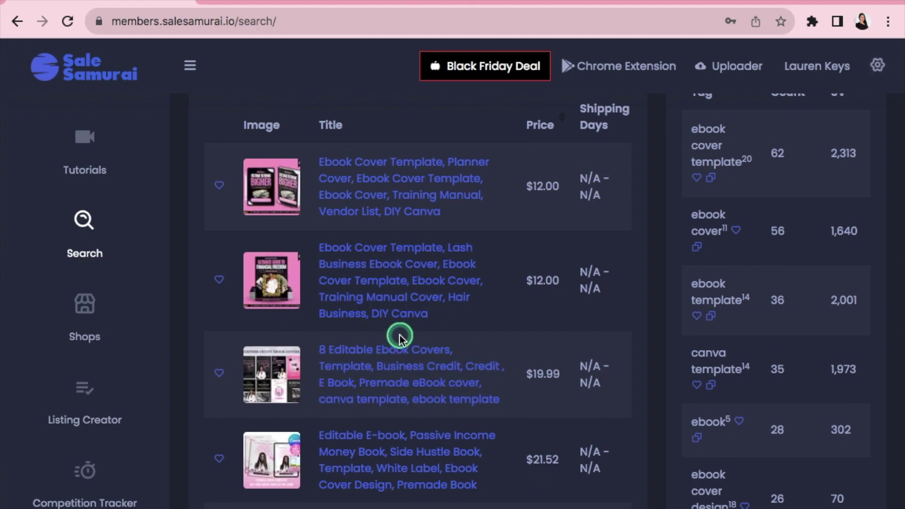
{"action": "scroll", "coordinate": [400, 338], "scroll_direction": "up", "scroll_amount": 2}
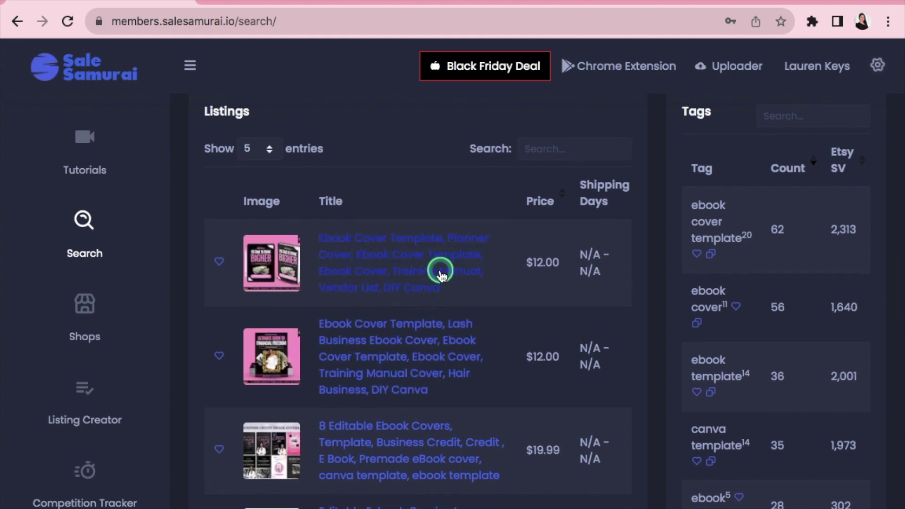
{"action": "scroll", "coordinate": [440, 273], "scroll_direction": "down", "scroll_amount": 1}
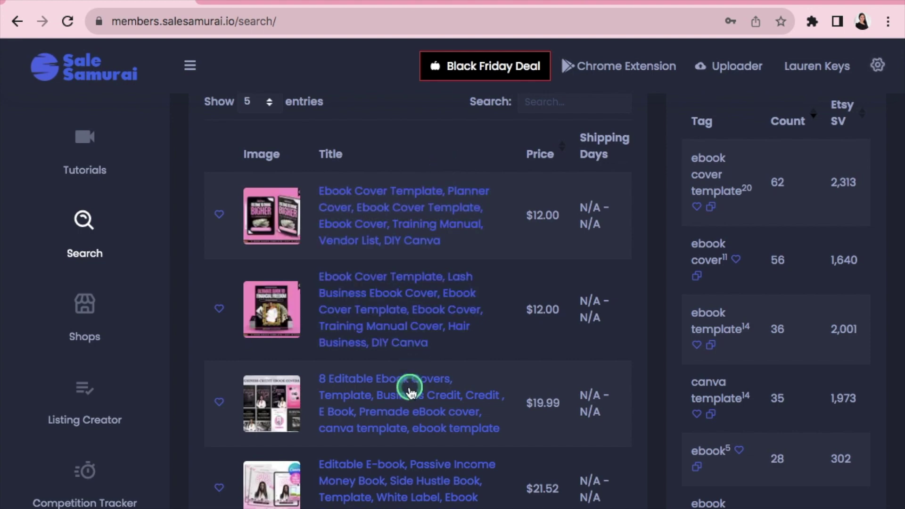
{"action": "scroll", "coordinate": [409, 391], "scroll_direction": "down", "scroll_amount": 2}
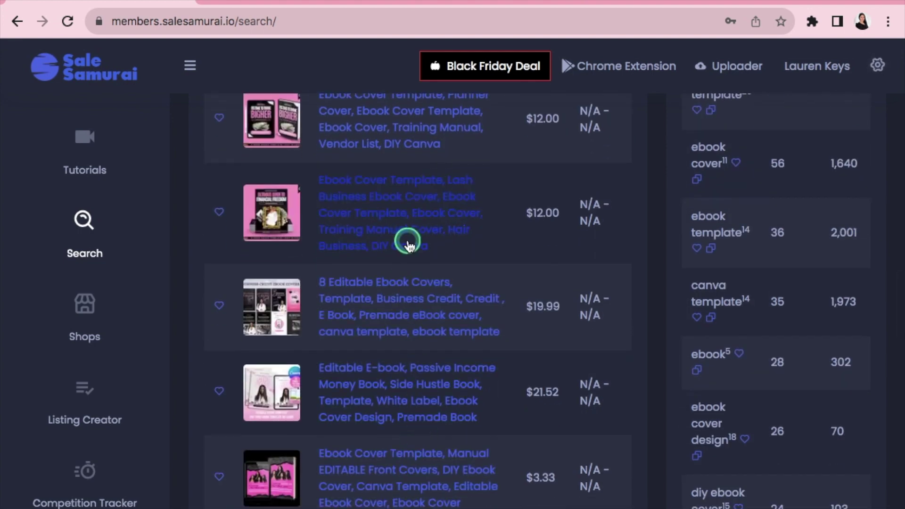
{"action": "scroll", "coordinate": [405, 241], "scroll_direction": "up", "scroll_amount": 2}
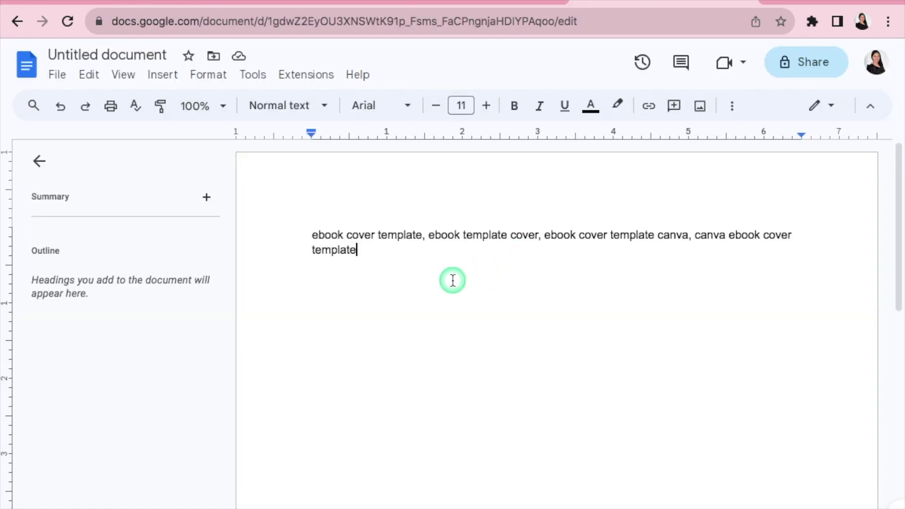
- Add a comma after "canva ebook cover template" in the document, and copy the tag "ebook cover template" from Sale Samurai's Tags table
{"action": "type", "text": ","}
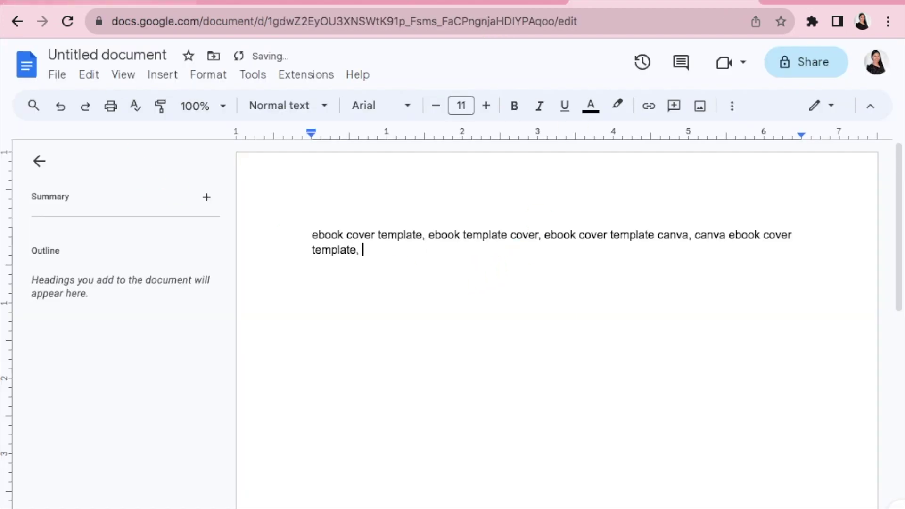
{"action": "left_click", "coordinate": [108, 1]}
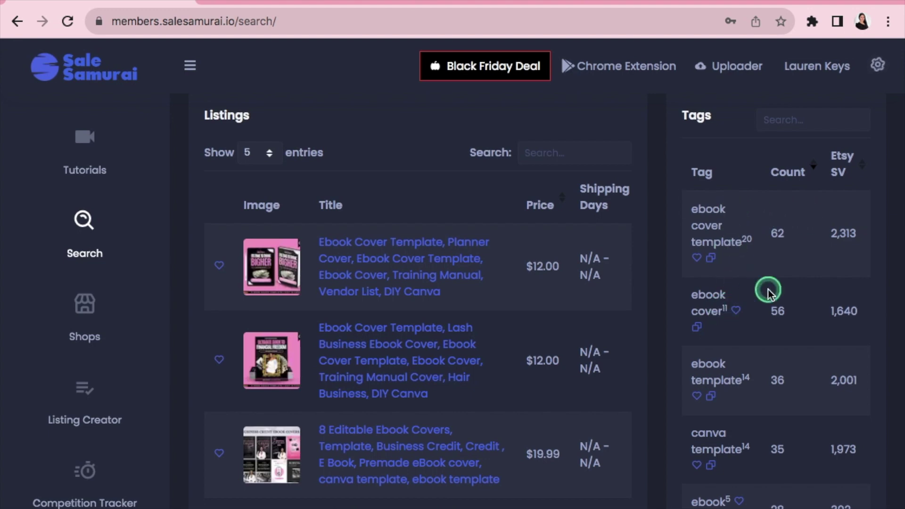
{"action": "scroll", "coordinate": [764, 294], "scroll_direction": "down", "scroll_amount": 1}
{"action": "scroll", "coordinate": [736, 406], "scroll_direction": "down", "scroll_amount": 2}
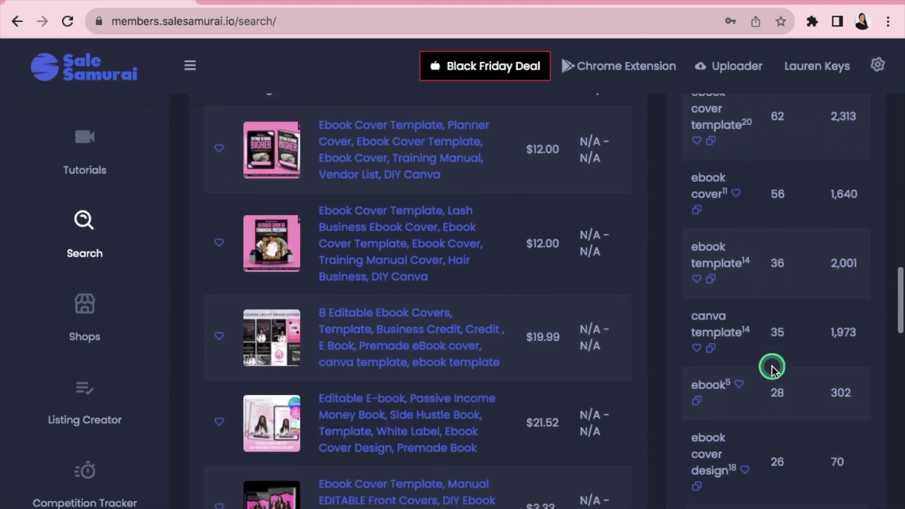
{"action": "scroll", "coordinate": [759, 424], "scroll_direction": "down", "scroll_amount": 2}
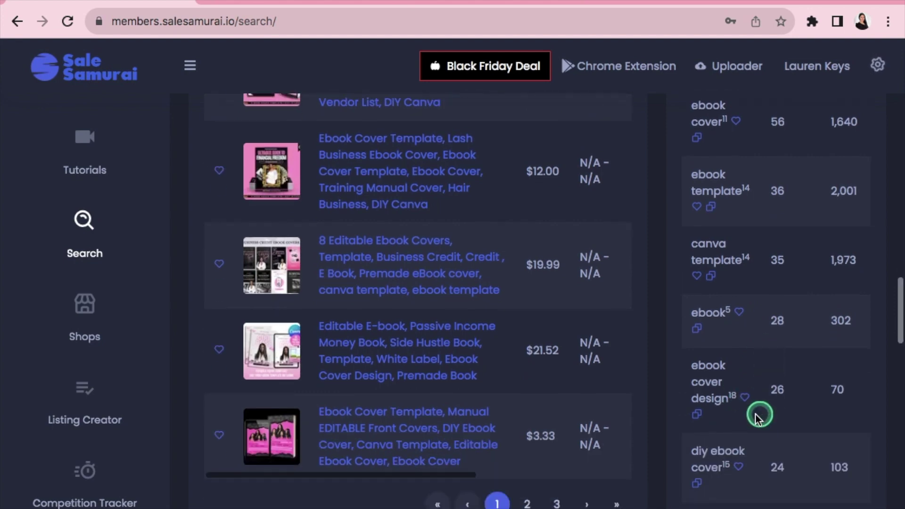
{"action": "scroll", "coordinate": [753, 448], "scroll_direction": "down", "scroll_amount": 1}
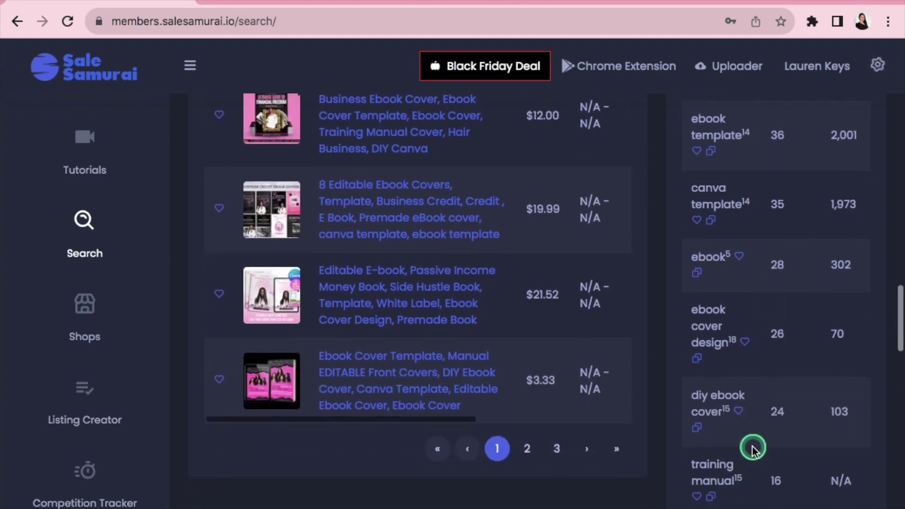
{"action": "scroll", "coordinate": [770, 398], "scroll_direction": "up", "scroll_amount": 6}
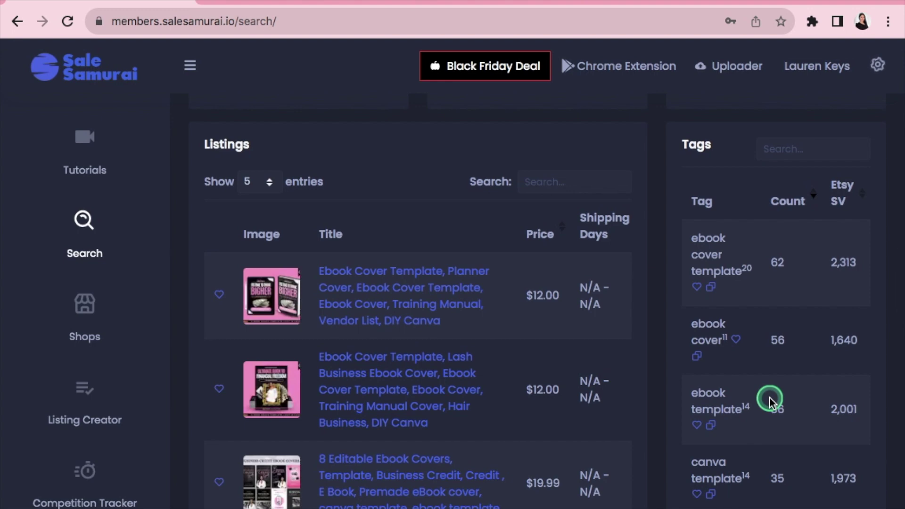
{"action": "left_click", "coordinate": [710, 288]}
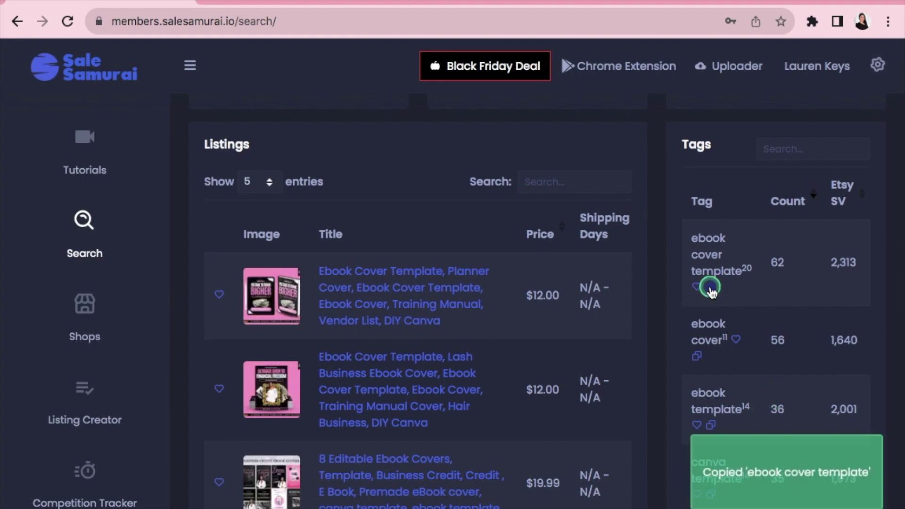
- In Google Docs, add a "TAGS:" heading below the keyword list and paste "ebook cover template" with a comma under it
{"action": "left_click", "coordinate": [662, 2]}
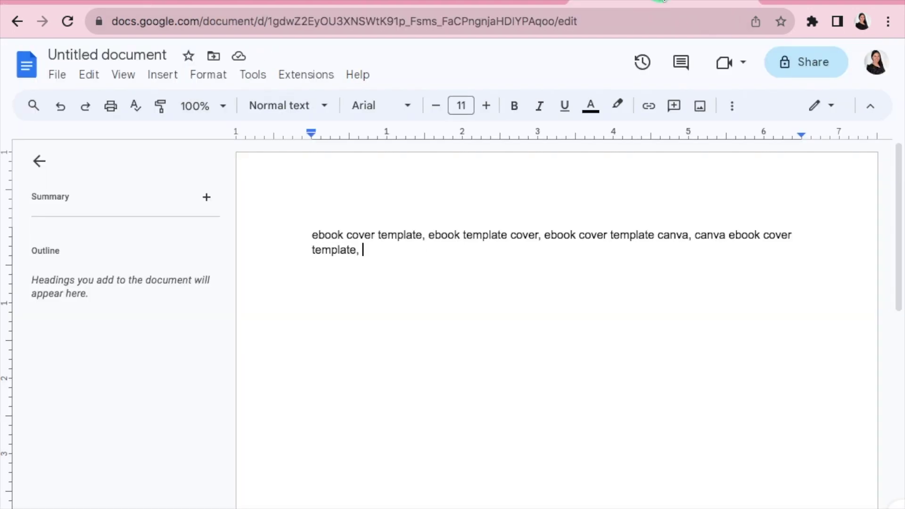
{"action": "key", "text": "Return"}
{"action": "key", "text": "Return"}
{"action": "type", "text": "TAGS:"}
{"action": "key", "text": "Return"}
{"action": "key", "text": "ctrl+v"}
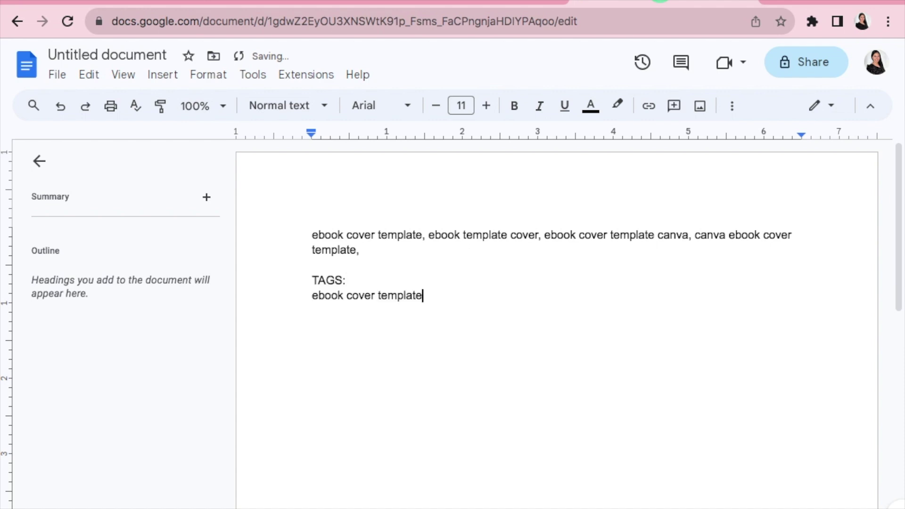
{"action": "type", "text": ","}
- Insert the label "TITLE:" in front of the first keyword list in the document
{"action": "left_click", "coordinate": [313, 225]}
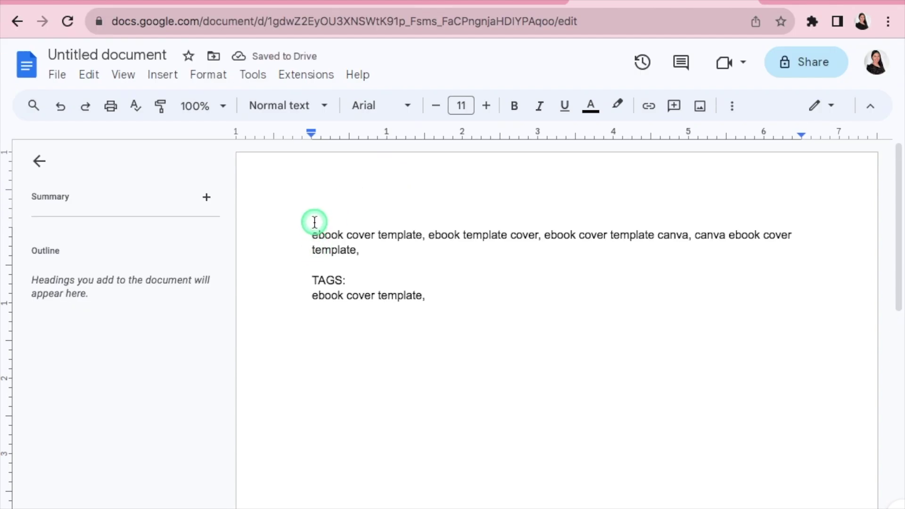
{"action": "type", "text": "TITLE:"}
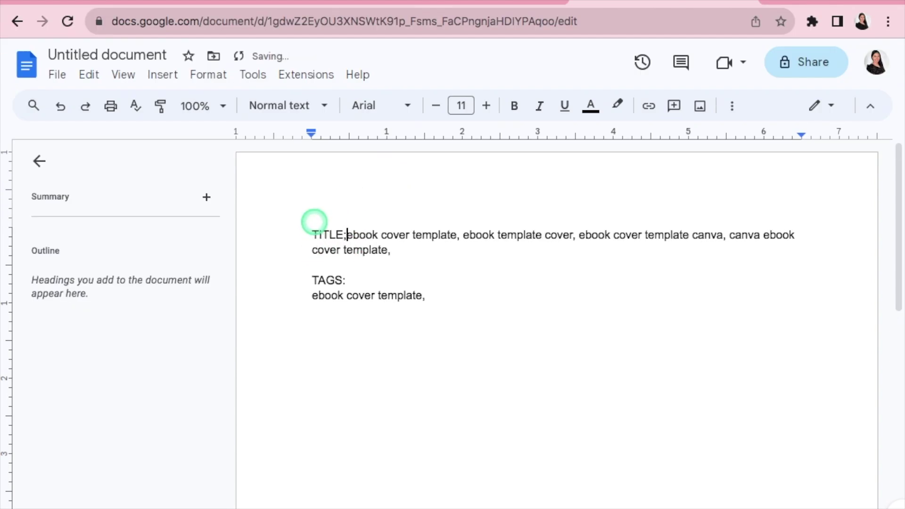
{"action": "key", "text": "BackSpace"}
{"action": "type", "text": ":"}
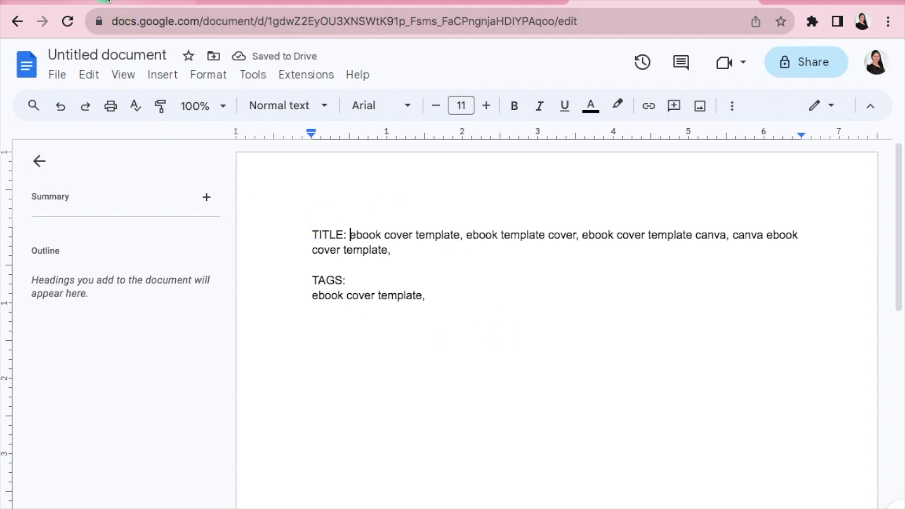
- Return to Sale Samurai, copy the tag "ebook cover" from the Tags table, and open the first listing on Etsy
{"action": "left_click", "coordinate": [104, 1]}
{"action": "left_click", "coordinate": [696, 355]}
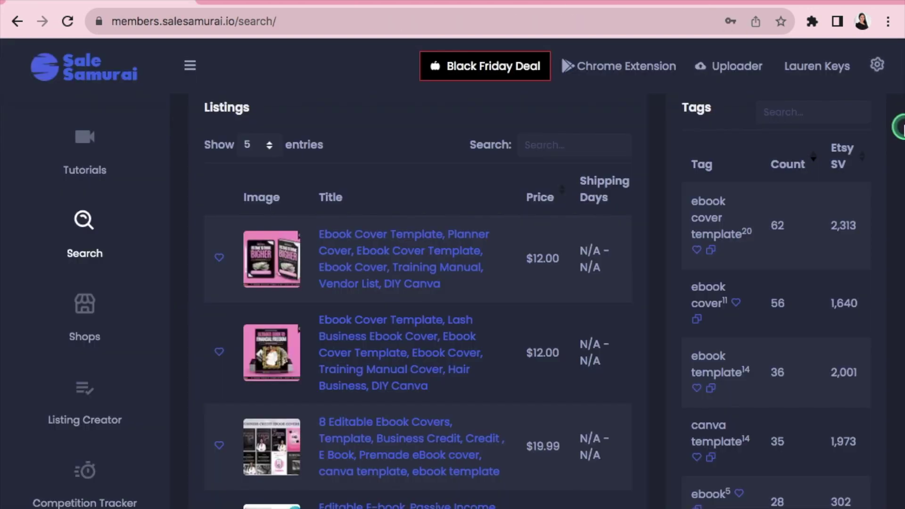
{"action": "left_click", "coordinate": [389, 265]}
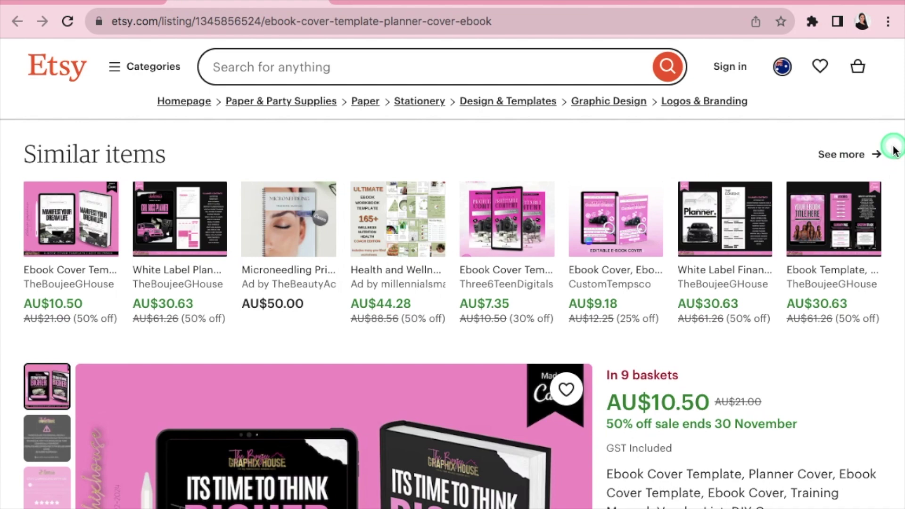
- Examine the opened Etsy listing's title, related searches, reviews and item description for how the ebook cover keywords are used
{"action": "scroll", "coordinate": [895, 155], "scroll_direction": "down", "scroll_amount": 5}
{"action": "scroll", "coordinate": [894, 150], "scroll_direction": "up", "scroll_amount": 1}
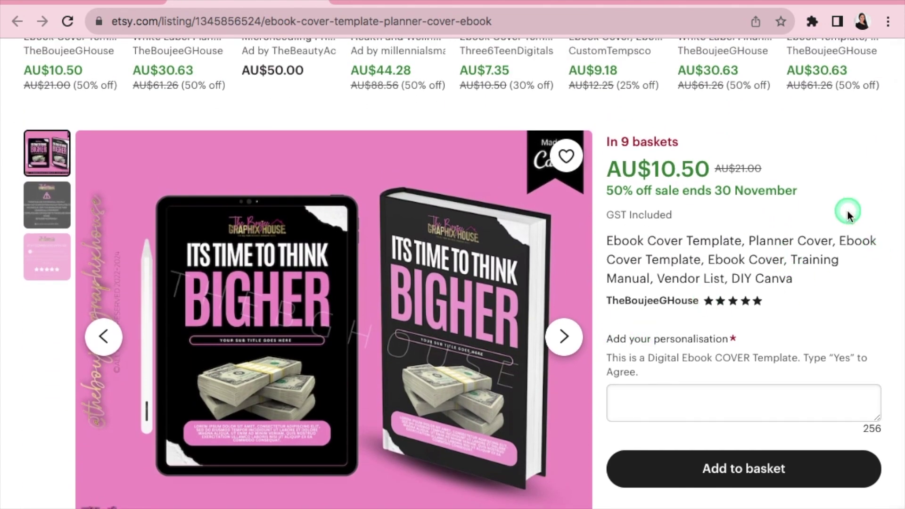
{"action": "scroll", "coordinate": [847, 210], "scroll_direction": "down", "scroll_amount": 8}
{"action": "left_click", "coordinate": [749, 326]}
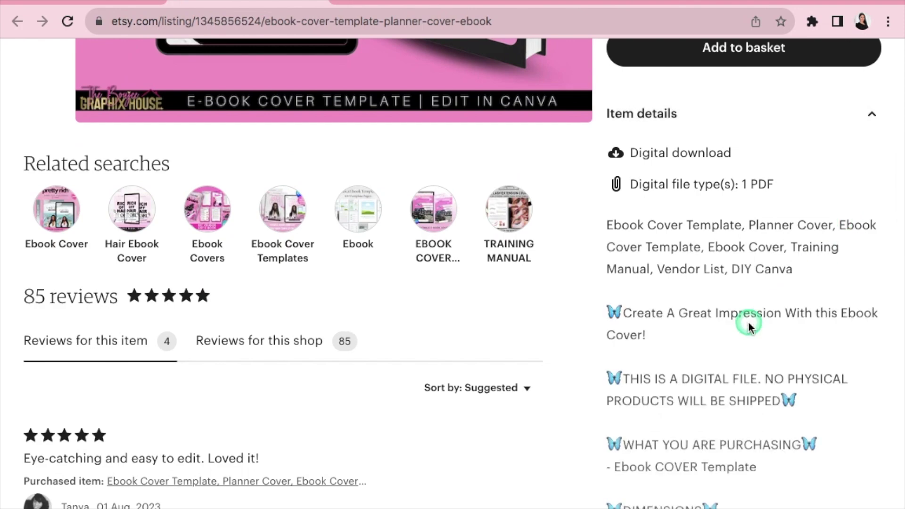
{"action": "scroll", "coordinate": [845, 219], "scroll_direction": "down", "scroll_amount": 3}
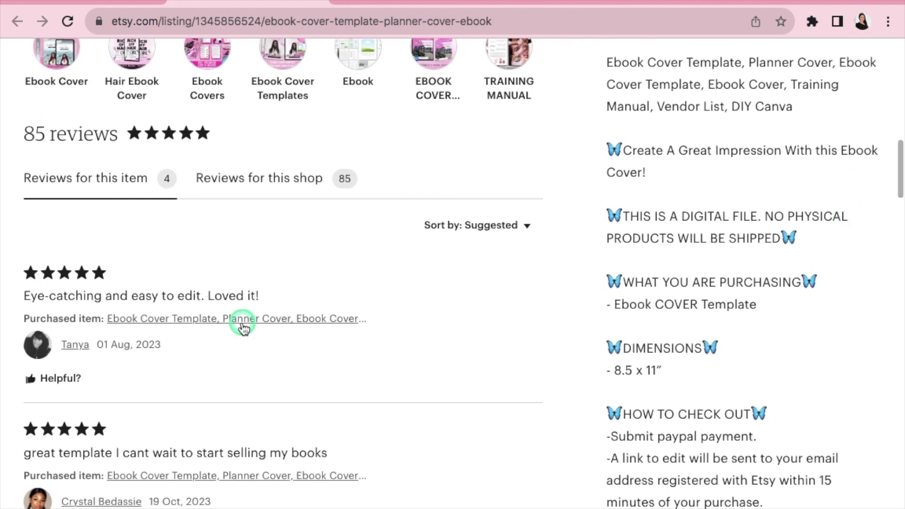
{"action": "scroll", "coordinate": [850, 264], "scroll_direction": "down", "scroll_amount": 10}
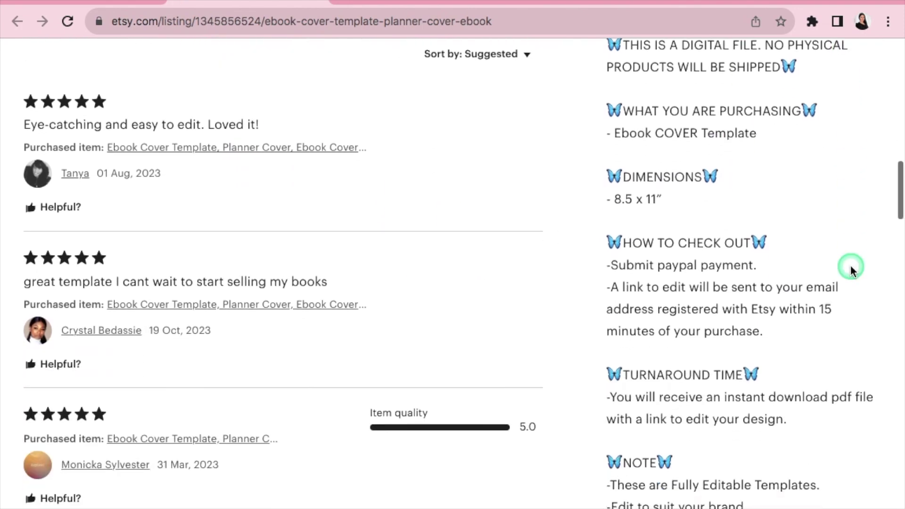
{"action": "scroll", "coordinate": [850, 265], "scroll_direction": "down", "scroll_amount": 5}
{"action": "scroll", "coordinate": [850, 265], "scroll_direction": "up", "scroll_amount": 20}
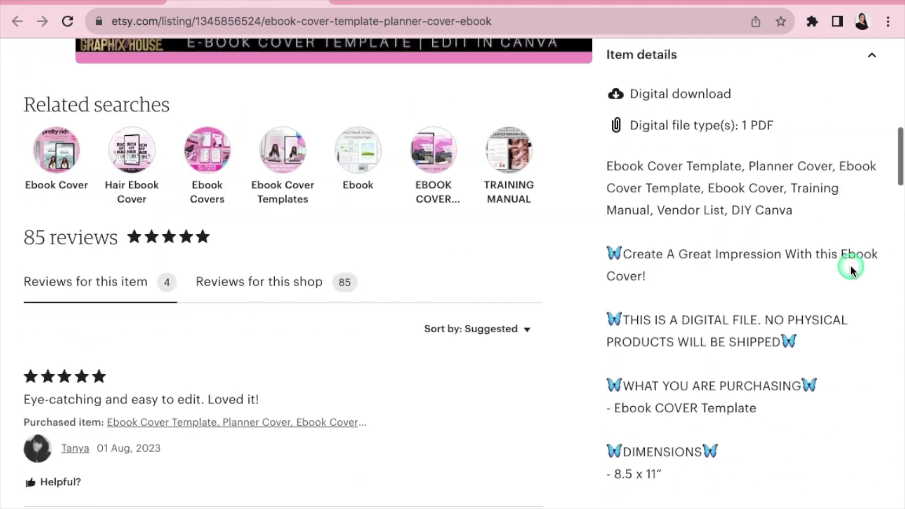
{"action": "scroll", "coordinate": [894, 163], "scroll_direction": "down", "scroll_amount": 13}
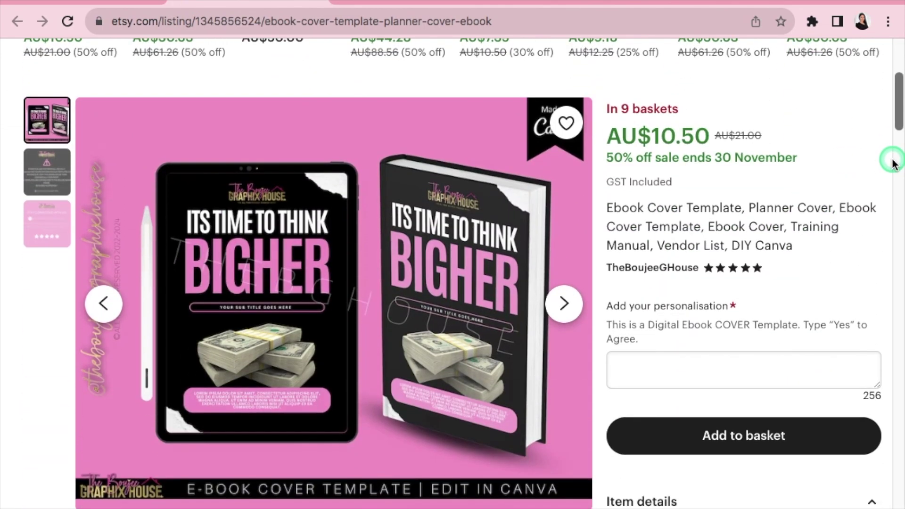
{"action": "scroll", "coordinate": [895, 163], "scroll_direction": "down", "scroll_amount": 2}
{"action": "scroll", "coordinate": [894, 163], "scroll_direction": "up", "scroll_amount": 3}
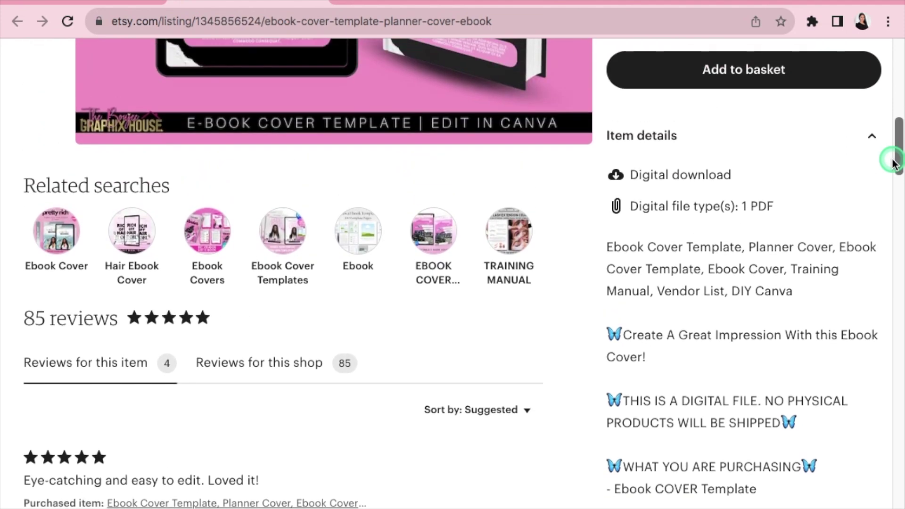
{"action": "scroll", "coordinate": [885, 183], "scroll_direction": "down", "scroll_amount": 3}
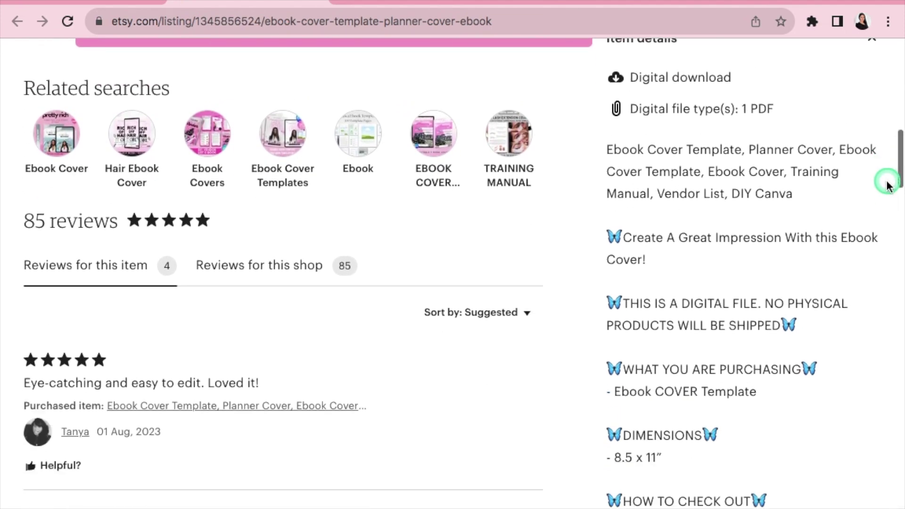
{"action": "scroll", "coordinate": [887, 184], "scroll_direction": "up", "scroll_amount": 13}
{"action": "scroll", "coordinate": [888, 183], "scroll_direction": "down", "scroll_amount": 4}
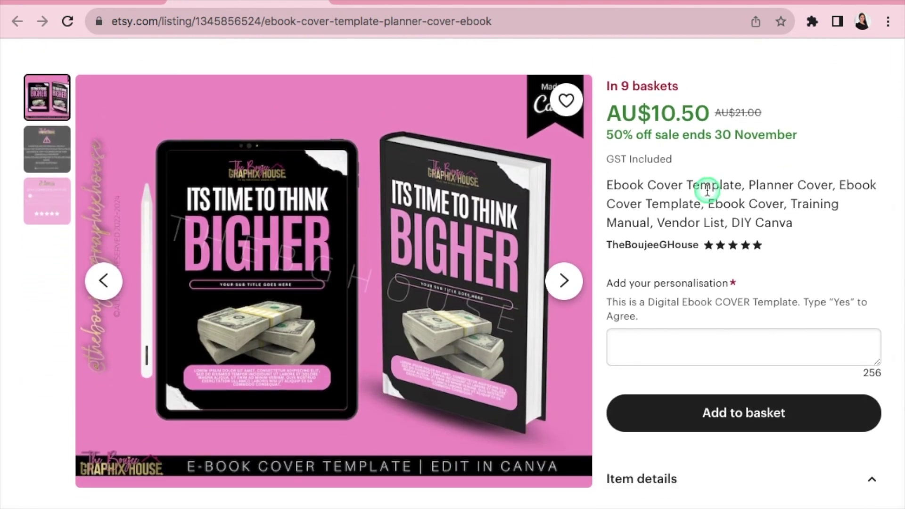
{"action": "scroll", "coordinate": [813, 178], "scroll_direction": "down", "scroll_amount": 6}
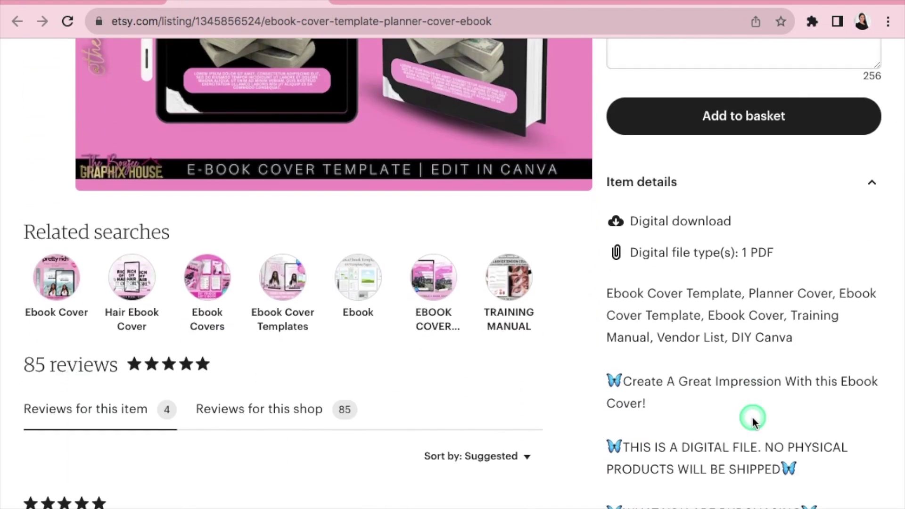
{"action": "scroll", "coordinate": [751, 416], "scroll_direction": "up", "scroll_amount": 12}
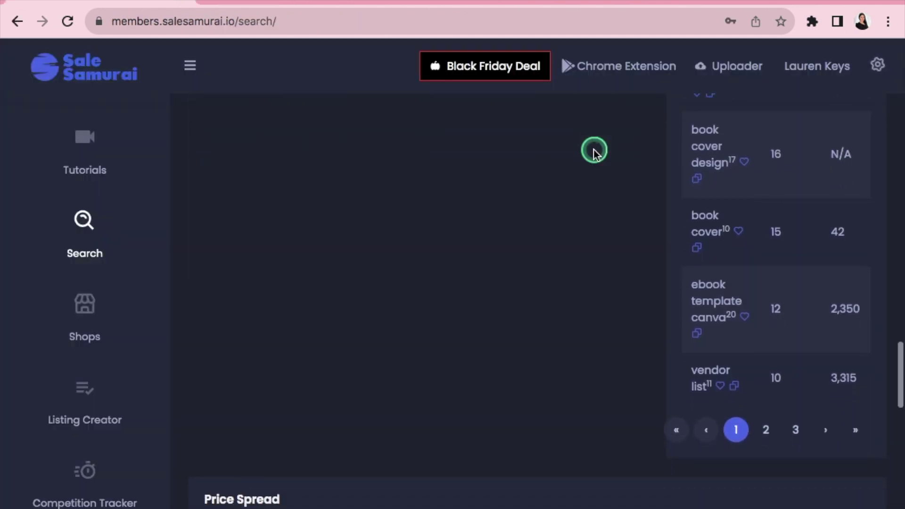
- Switch to Sale Samurai and review the Price Spread chart, the price range and the shipping data for the keyword
{"action": "scroll", "coordinate": [593, 151], "scroll_direction": "down", "scroll_amount": 5}
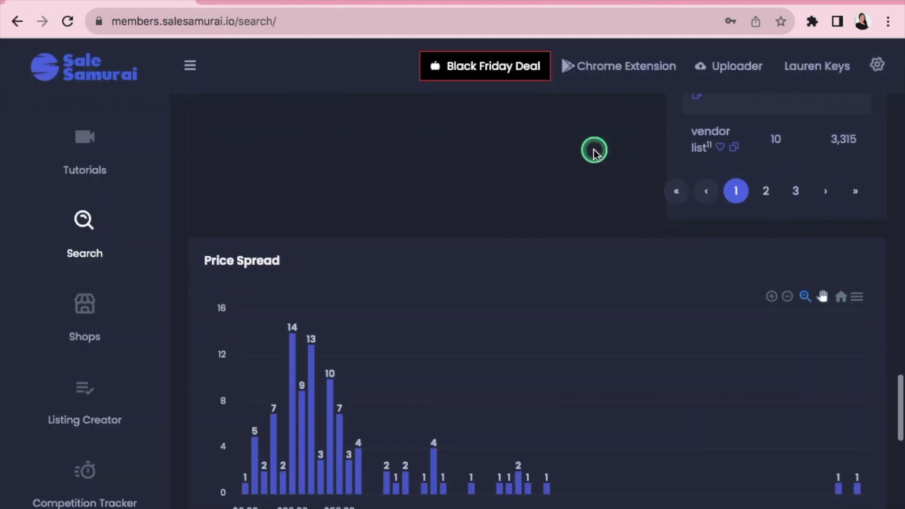
{"action": "scroll", "coordinate": [594, 151], "scroll_direction": "down", "scroll_amount": 4}
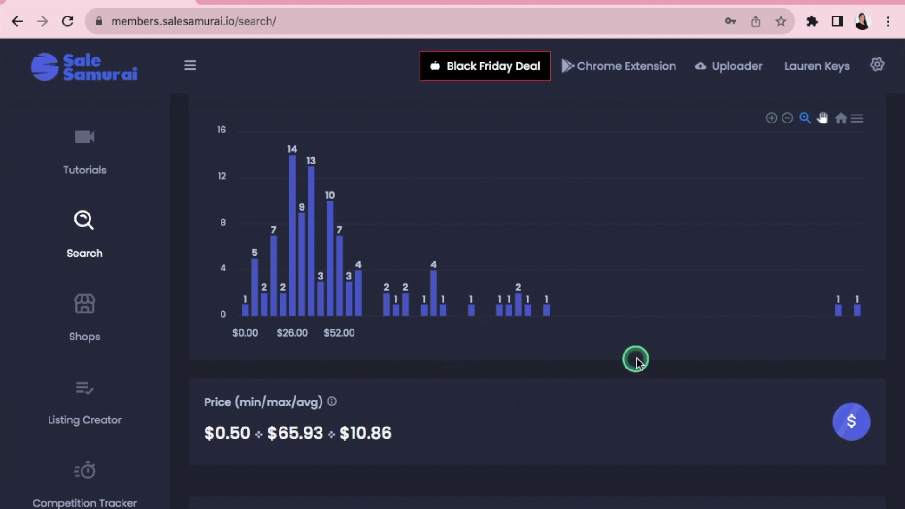
{"action": "scroll", "coordinate": [645, 311], "scroll_direction": "down", "scroll_amount": 2}
{"action": "scroll", "coordinate": [649, 302], "scroll_direction": "down", "scroll_amount": 5}
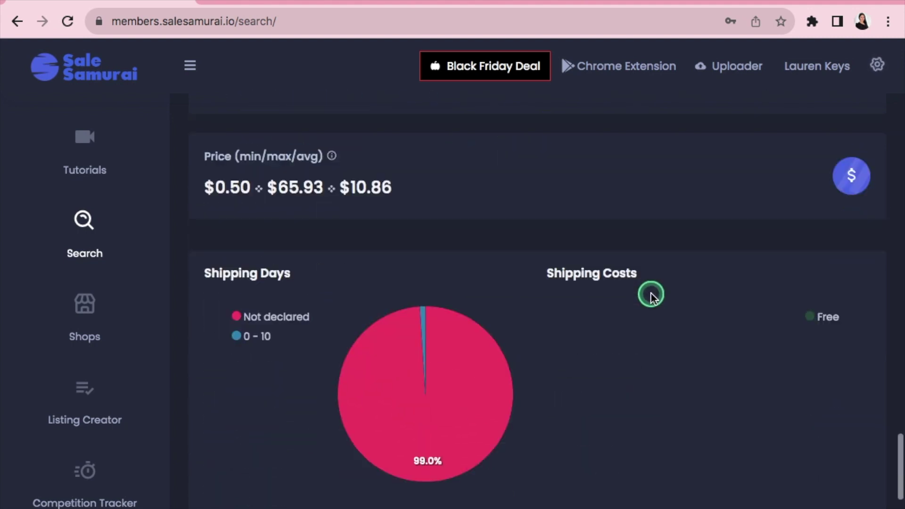
{"action": "scroll", "coordinate": [651, 292], "scroll_direction": "up", "scroll_amount": 15}
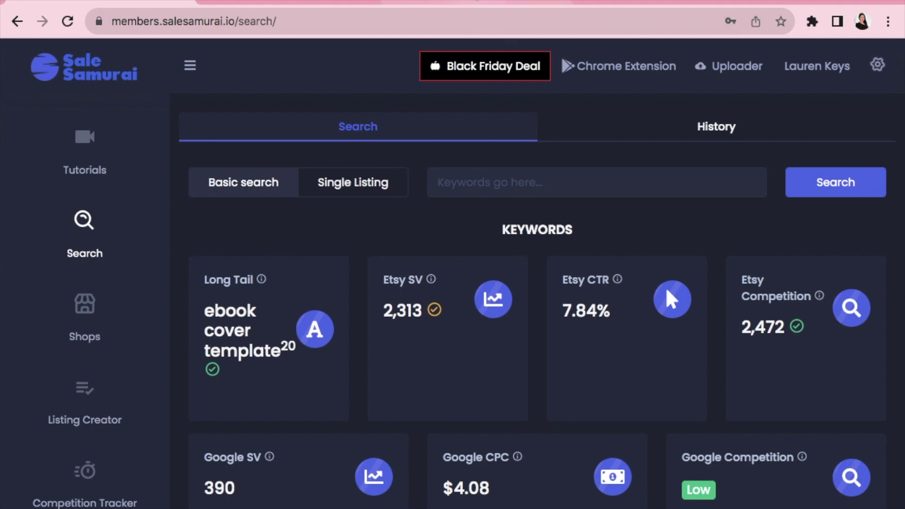
- Switch to the Etsy student digital planner results, open the ADHD Digital Planner bestseller with the "Sample FREE Planner" badge, and copy its listing URL
{"action": "left_click", "coordinate": [473, 4]}
{"action": "scroll", "coordinate": [899, 132], "scroll_direction": "down", "scroll_amount": 5}
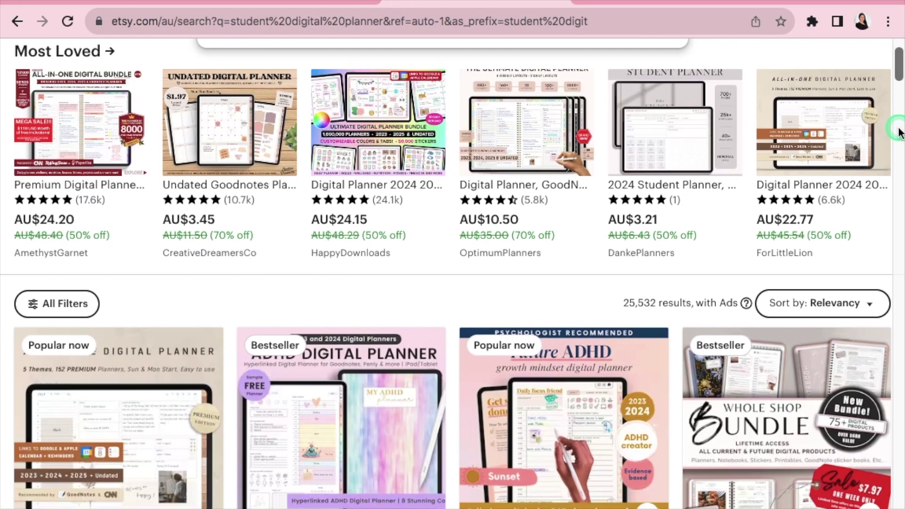
{"action": "scroll", "coordinate": [898, 132], "scroll_direction": "down", "scroll_amount": 2}
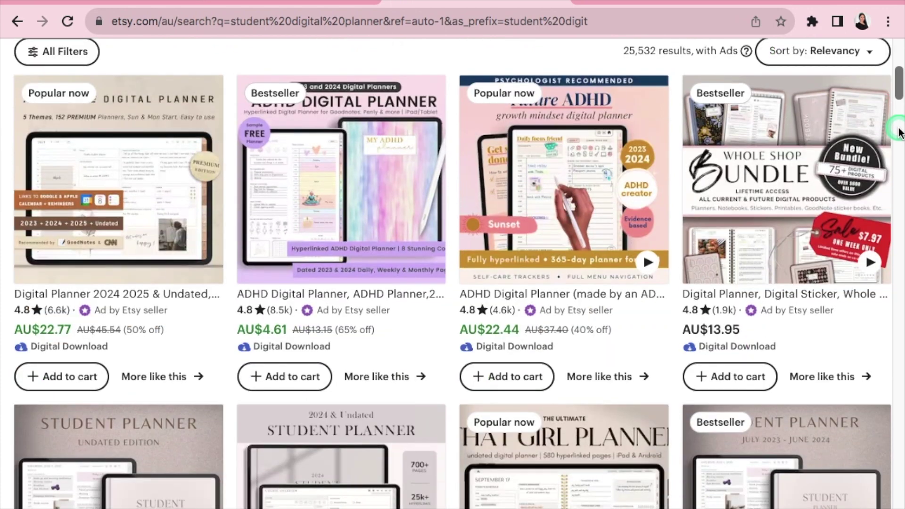
{"action": "left_click", "coordinate": [330, 226]}
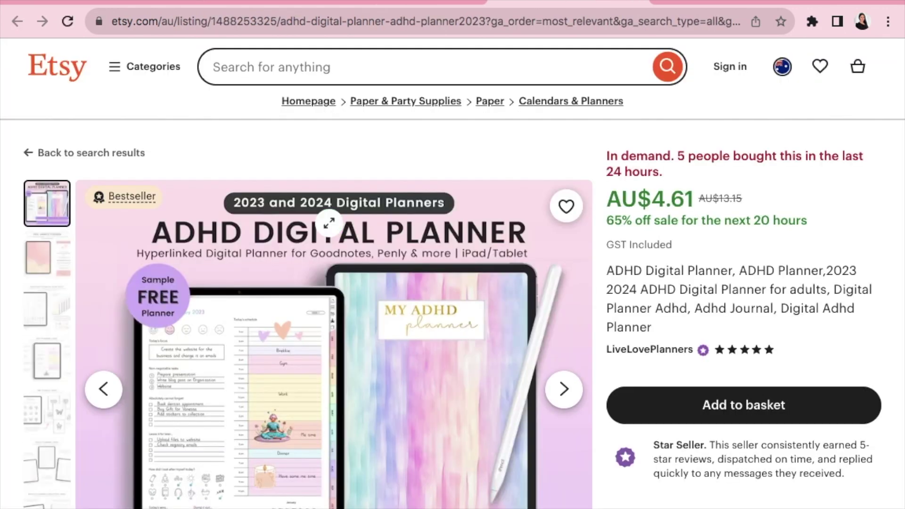
{"action": "left_click", "coordinate": [452, 20]}
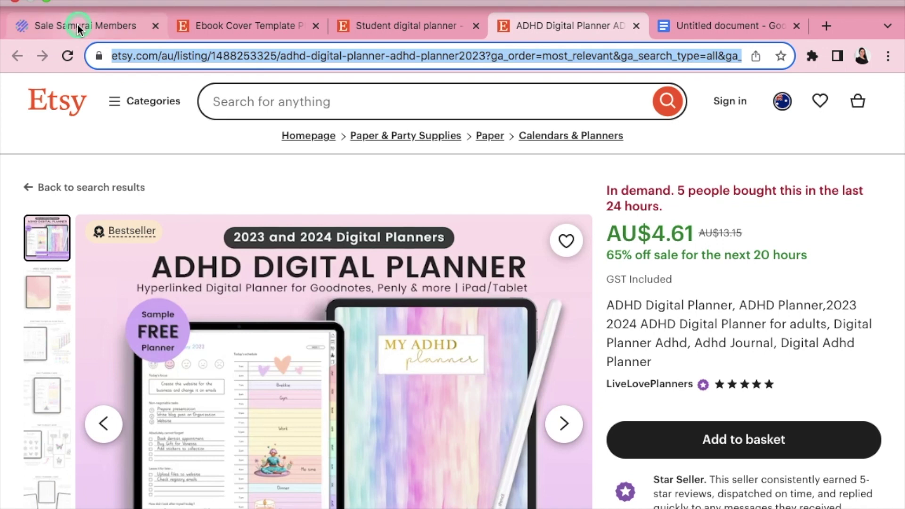
- Return to Sale Samurai and run a Single Listing search with the copied ADHD Digital Planner listing URL
{"action": "left_click", "coordinate": [78, 30]}
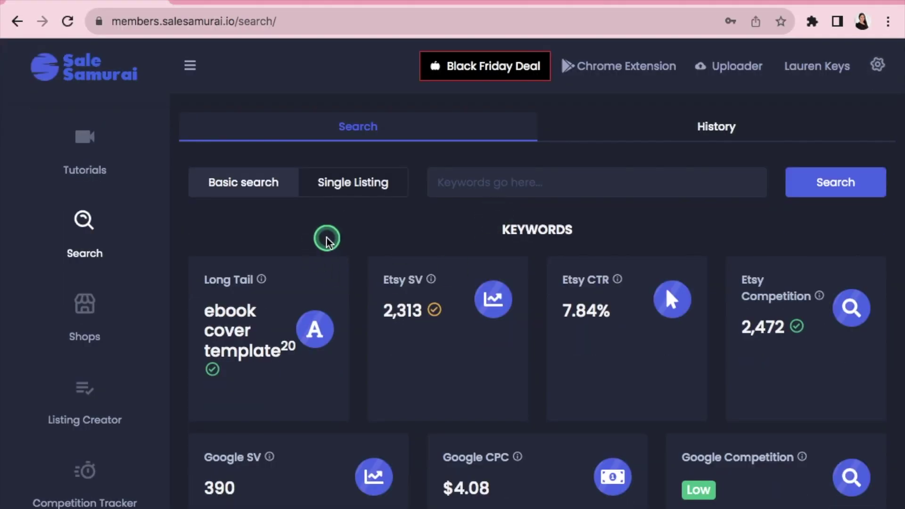
{"action": "left_click", "coordinate": [354, 192]}
{"action": "left_click", "coordinate": [475, 187]}
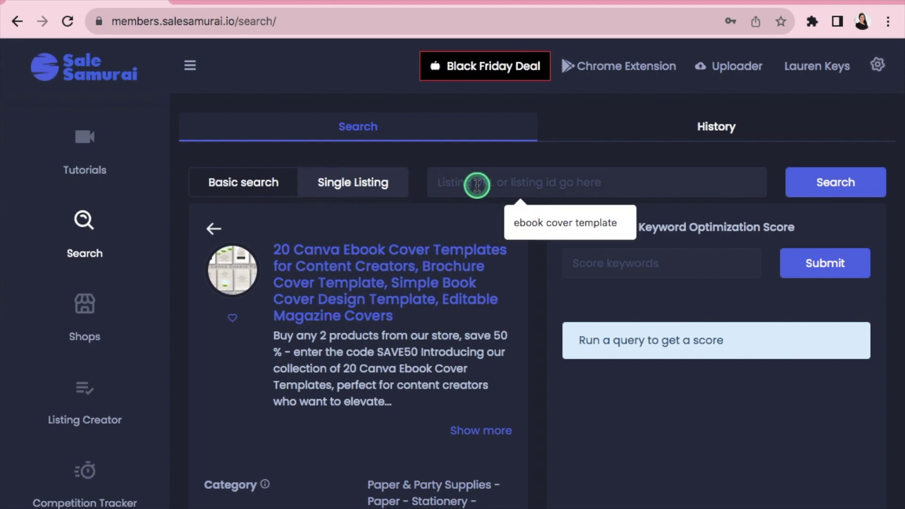
{"action": "key", "text": "super+v"}
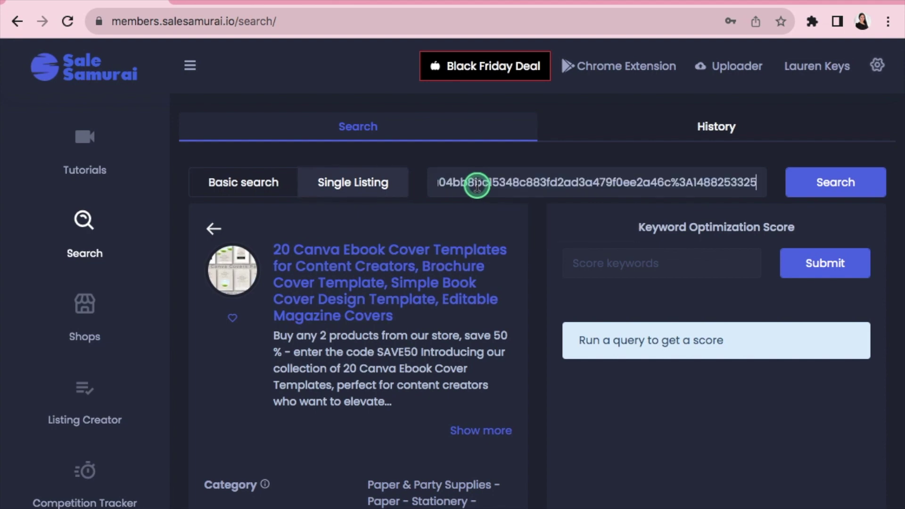
{"action": "left_click", "coordinate": [847, 191]}
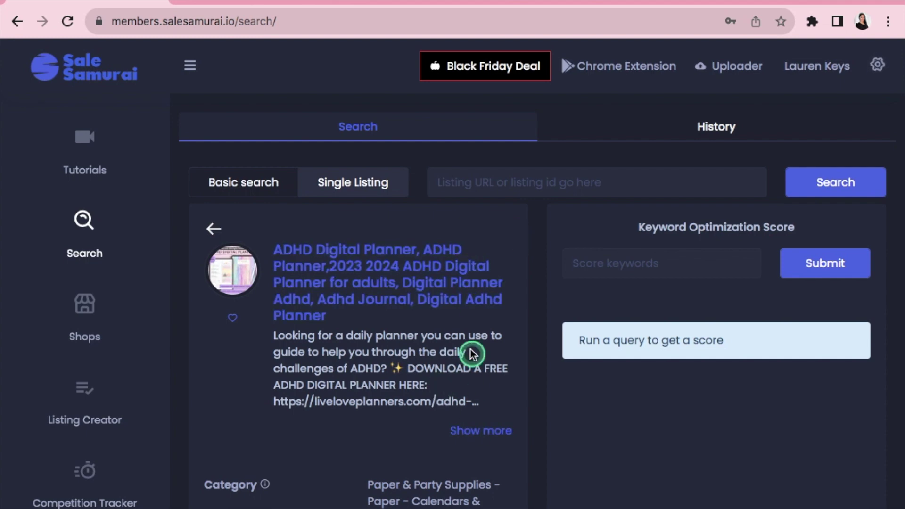
- Examine the listing's category, title and description length, views, likes, dates, age and price in the Single Listing report
{"action": "scroll", "coordinate": [471, 354], "scroll_direction": "down", "scroll_amount": 2}
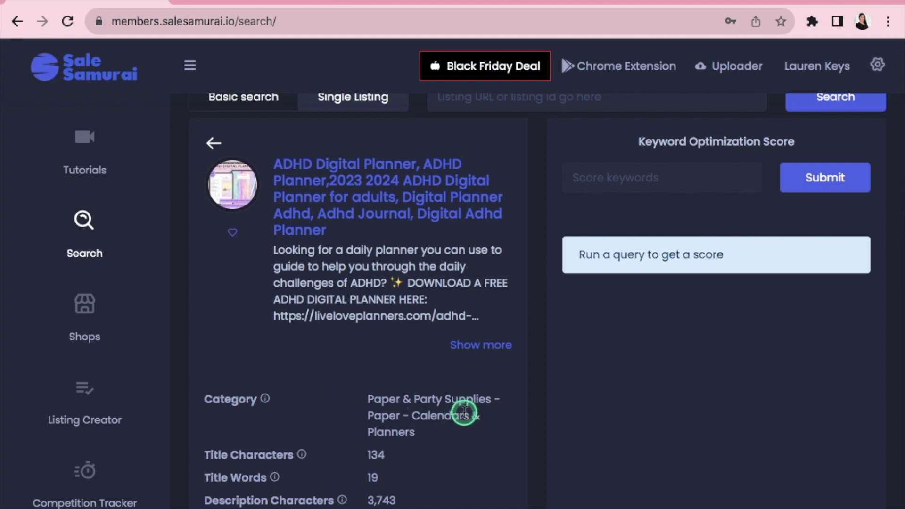
{"action": "scroll", "coordinate": [473, 366], "scroll_direction": "down", "scroll_amount": 1}
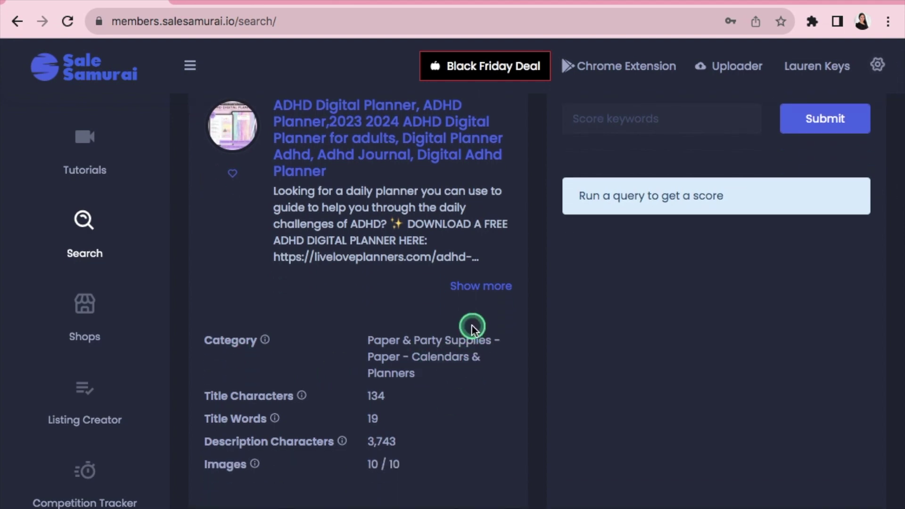
{"action": "scroll", "coordinate": [472, 328], "scroll_direction": "down", "scroll_amount": 2}
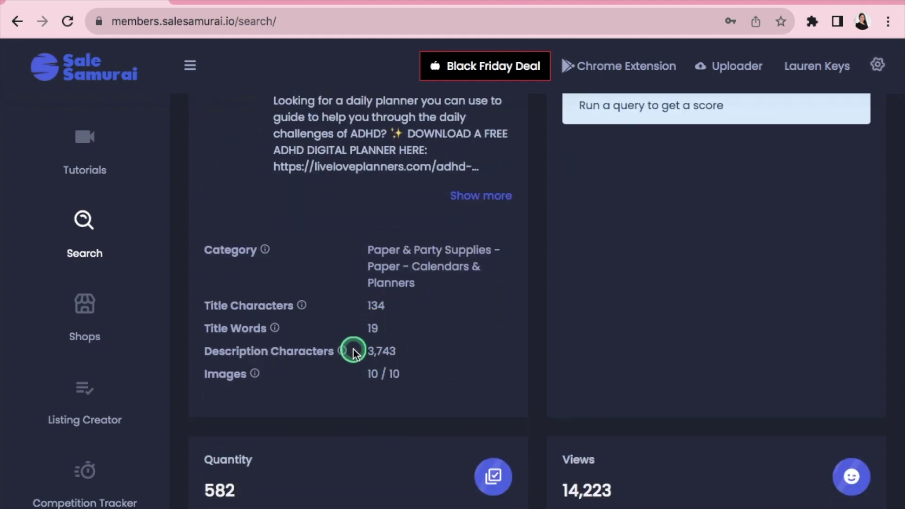
{"action": "scroll", "coordinate": [437, 247], "scroll_direction": "down", "scroll_amount": 1}
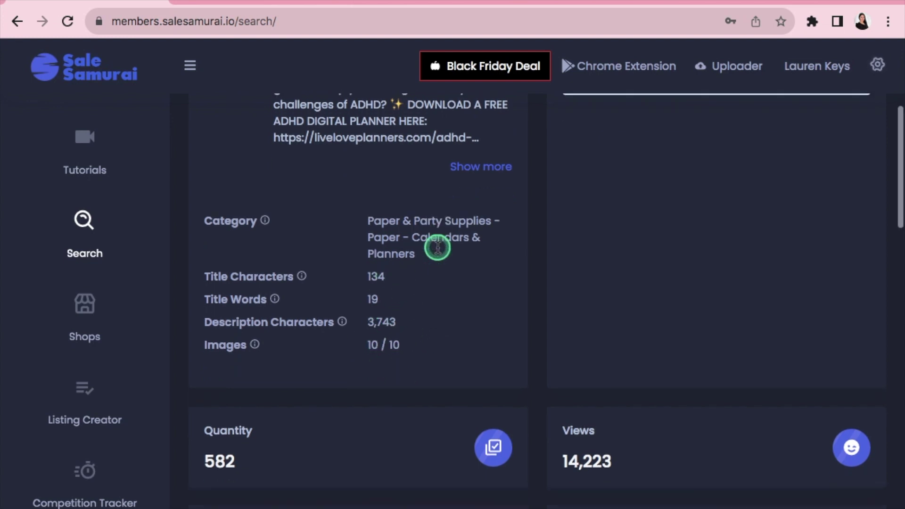
{"action": "scroll", "coordinate": [438, 247], "scroll_direction": "down", "scroll_amount": 3}
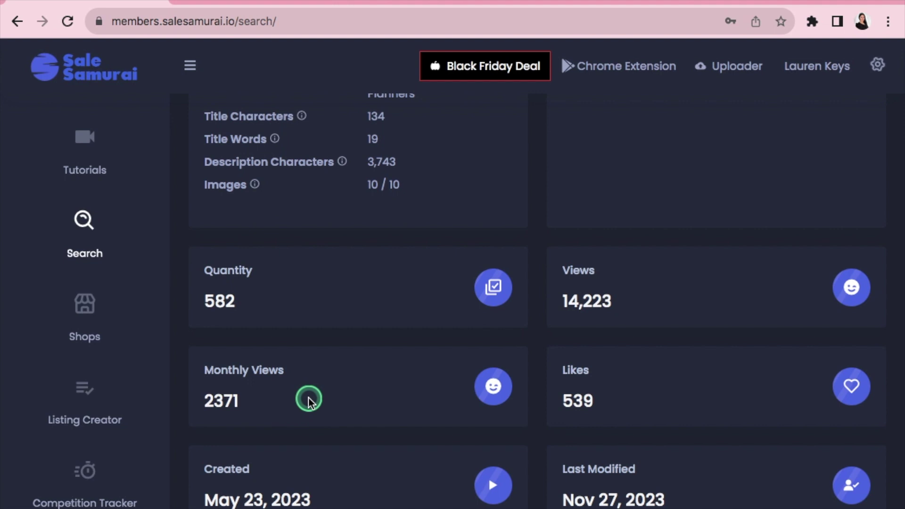
{"action": "scroll", "coordinate": [403, 358], "scroll_direction": "down", "scroll_amount": 2}
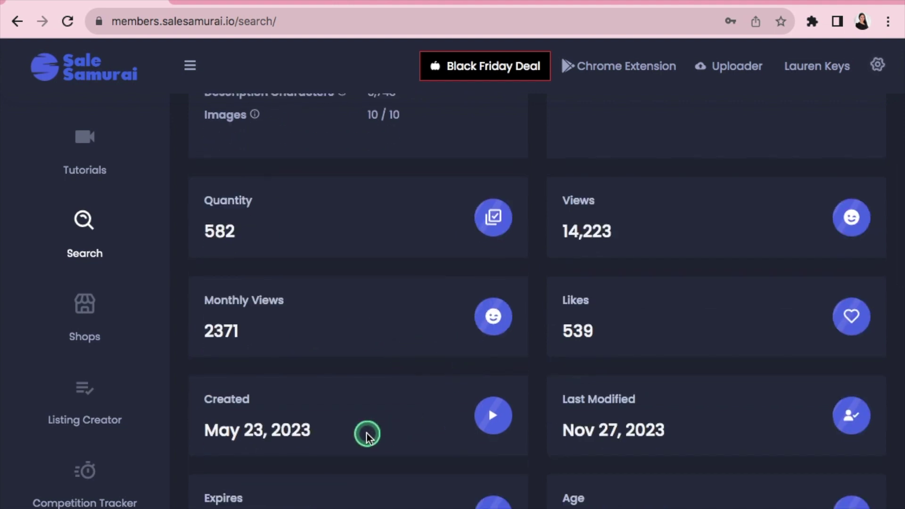
{"action": "scroll", "coordinate": [521, 376], "scroll_direction": "down", "scroll_amount": 3}
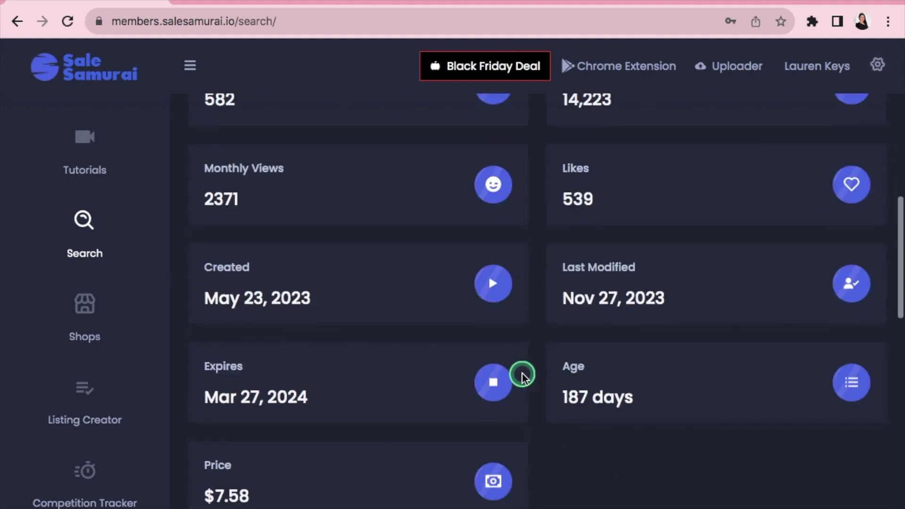
{"action": "scroll", "coordinate": [521, 375], "scroll_direction": "down", "scroll_amount": 3}
- Review the listing's Tags table with its search volumes and title checks, and copy the tag "adhd digital planner"
{"action": "scroll", "coordinate": [659, 305], "scroll_direction": "down", "scroll_amount": 3}
{"action": "scroll", "coordinate": [693, 221], "scroll_direction": "down", "scroll_amount": 1}
{"action": "scroll", "coordinate": [750, 168], "scroll_direction": "down", "scroll_amount": 1}
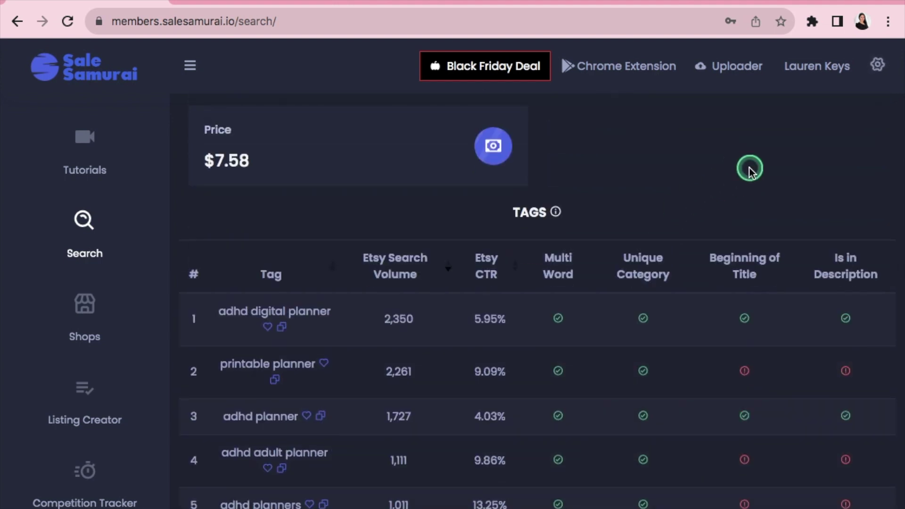
{"action": "scroll", "coordinate": [751, 136], "scroll_direction": "down", "scroll_amount": 2}
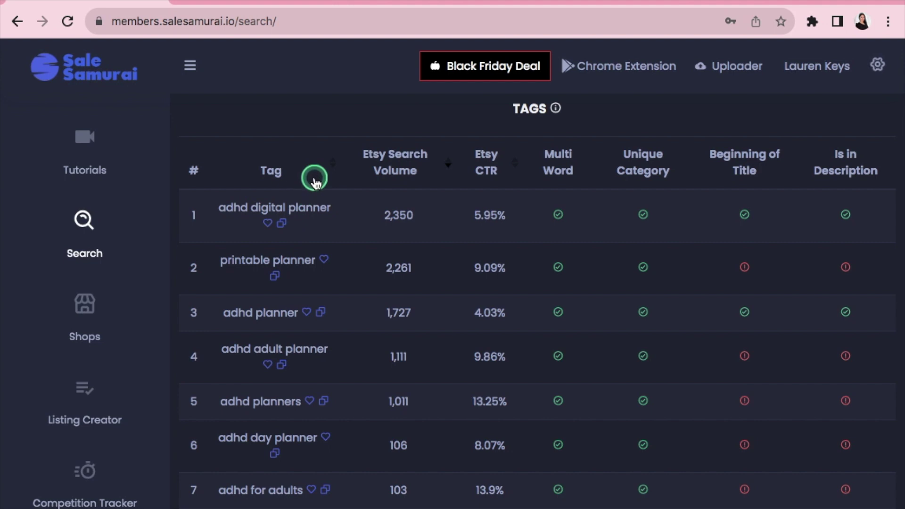
{"action": "scroll", "coordinate": [317, 205], "scroll_direction": "down", "scroll_amount": 3}
{"action": "scroll", "coordinate": [317, 210], "scroll_direction": "down", "scroll_amount": 4}
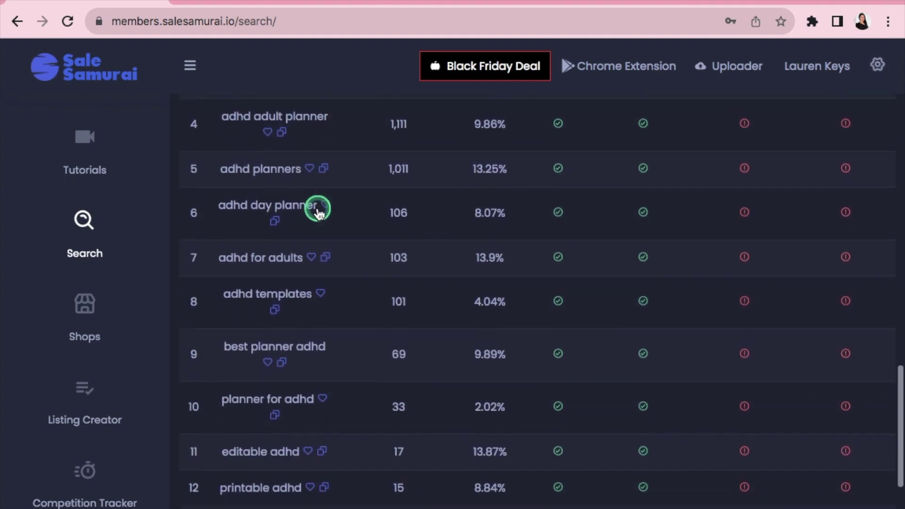
{"action": "scroll", "coordinate": [317, 207], "scroll_direction": "up", "scroll_amount": 10}
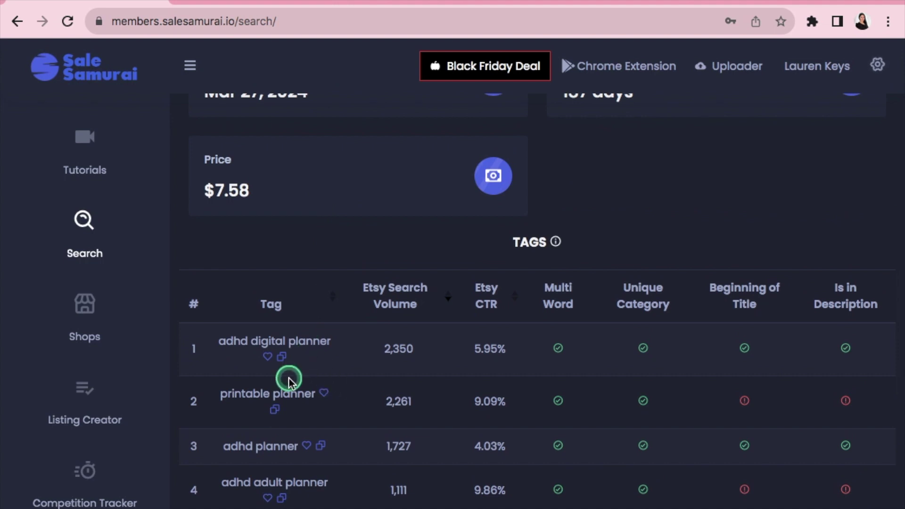
{"action": "left_click", "coordinate": [286, 359]}
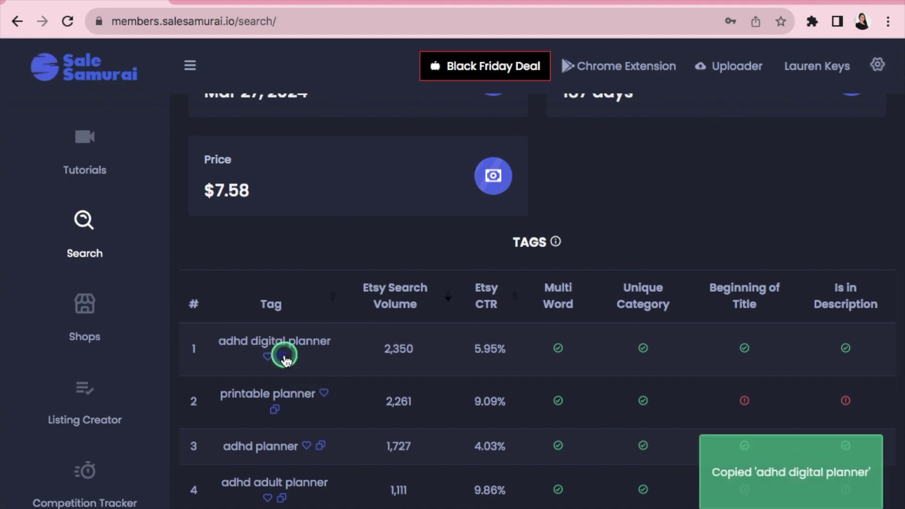
- Check the title and tag notes in Google Docs, and return to Sale Samurai, dismissing the disk space notification
{"action": "left_click", "coordinate": [698, 5]}
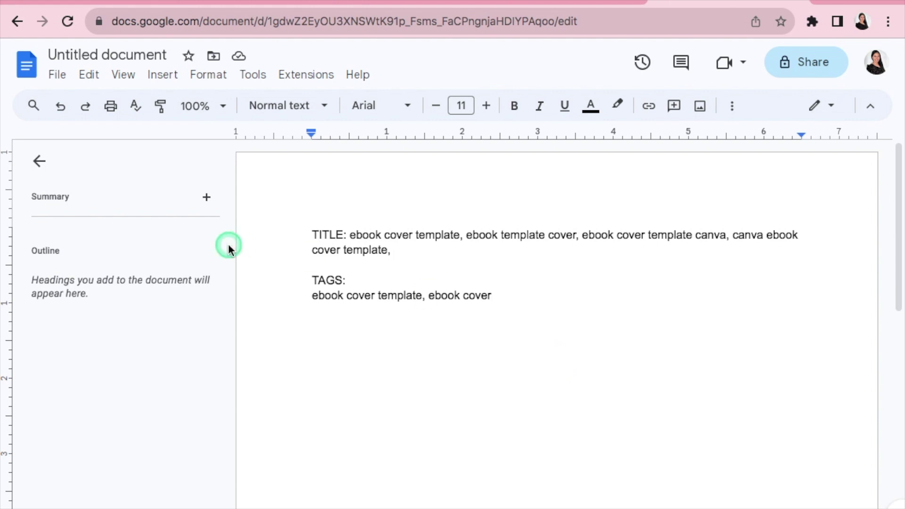
{"action": "left_click", "coordinate": [104, 1]}
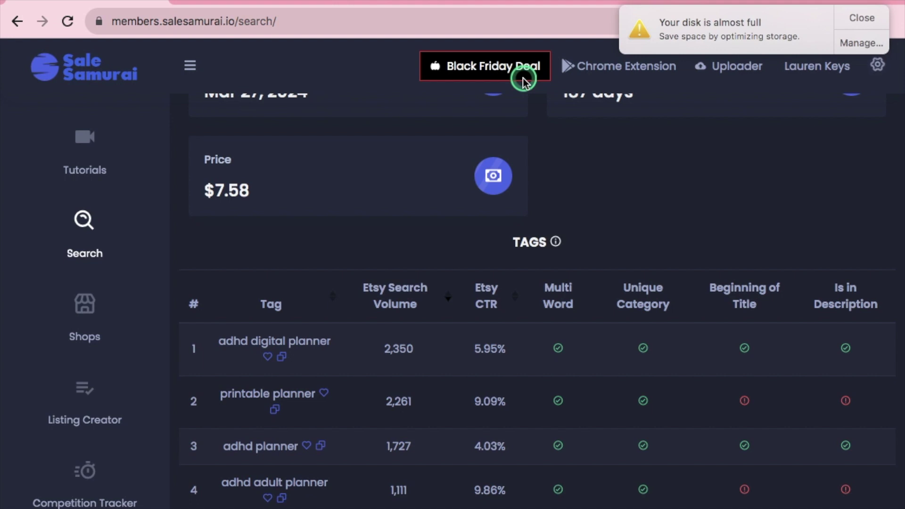
{"action": "left_click", "coordinate": [861, 18]}
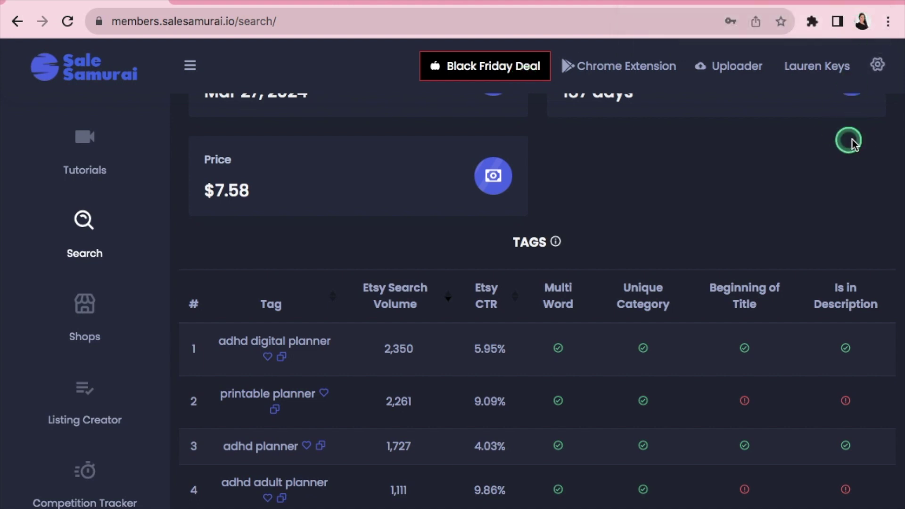
- Look over the listing's Tags table and view the original ADHD Digital Planner listing page on Etsy
{"action": "scroll", "coordinate": [886, 158], "scroll_direction": "down", "scroll_amount": 3}
{"action": "scroll", "coordinate": [890, 160], "scroll_direction": "up", "scroll_amount": 7}
{"action": "scroll", "coordinate": [889, 160], "scroll_direction": "up", "scroll_amount": 10}
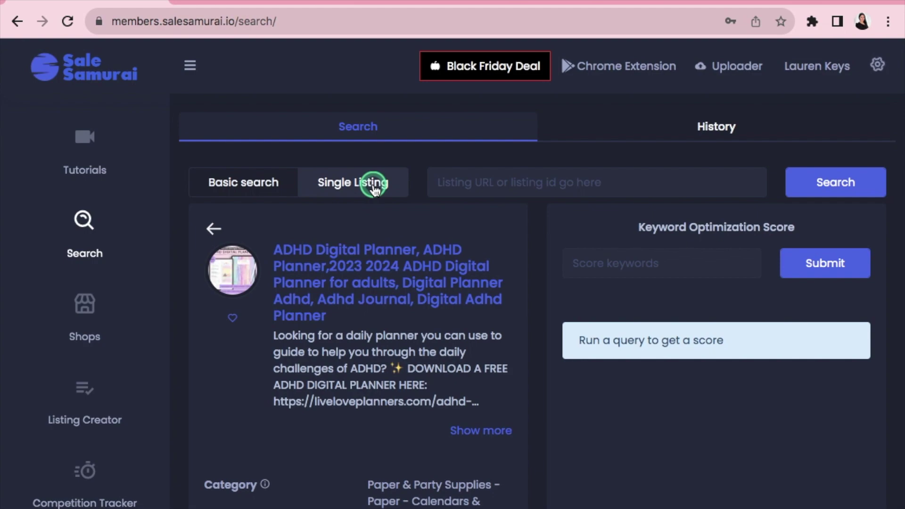
{"action": "left_click", "coordinate": [553, 2]}
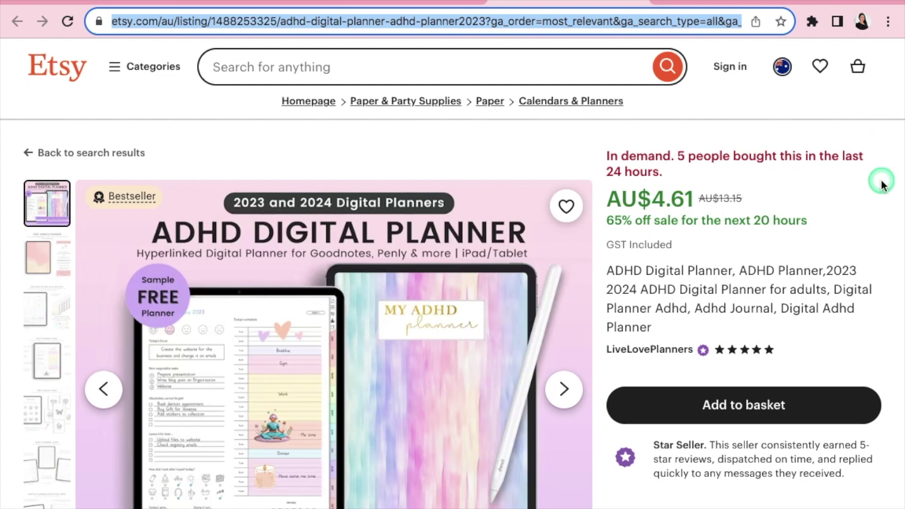
{"action": "scroll", "coordinate": [880, 186], "scroll_direction": "down", "scroll_amount": 3}
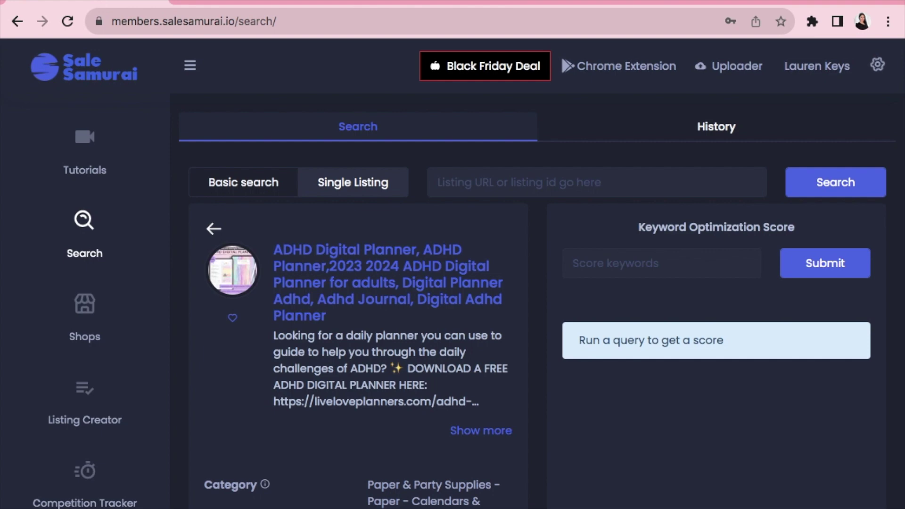
- Return to Sale Samurai and re-examine the ADHD planner report's title, category, character counts, views and likes
{"action": "scroll", "coordinate": [375, 315], "scroll_direction": "down", "scroll_amount": 3}
{"action": "scroll", "coordinate": [375, 315], "scroll_direction": "down", "scroll_amount": 2}
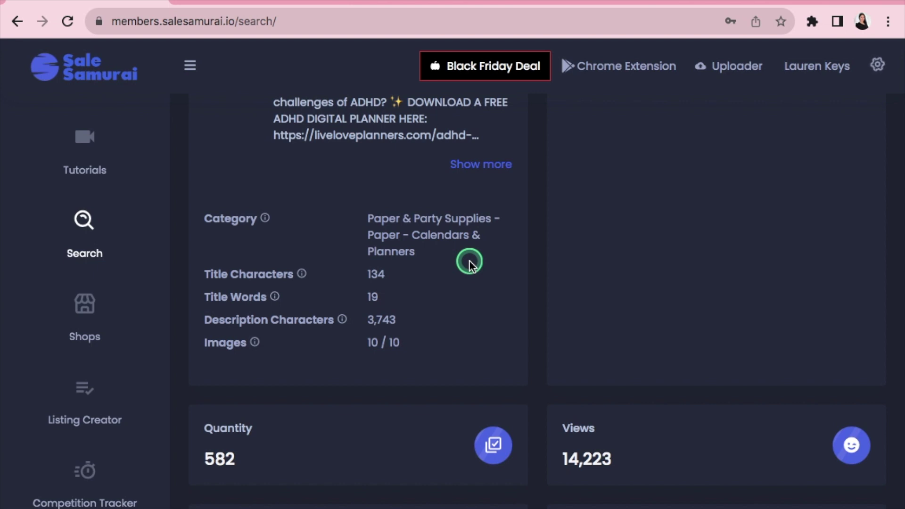
{"action": "scroll", "coordinate": [470, 264], "scroll_direction": "down", "scroll_amount": 1}
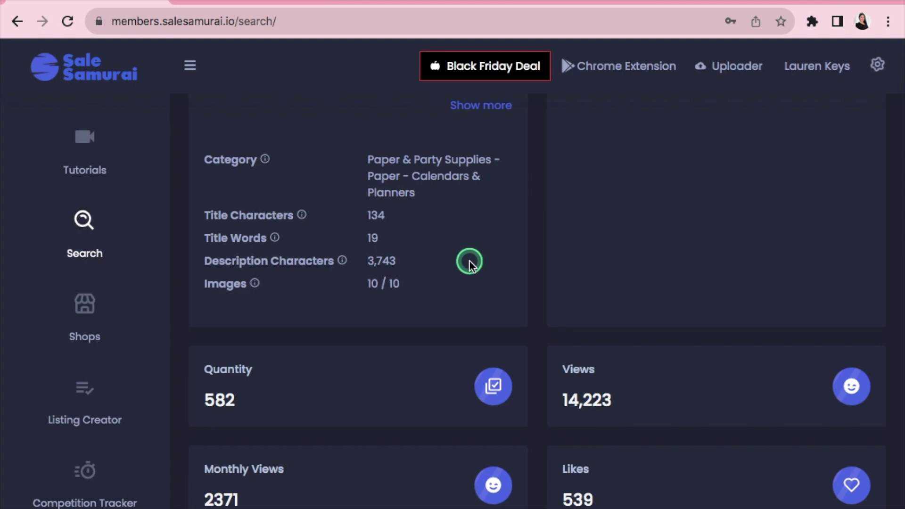
{"action": "scroll", "coordinate": [469, 264], "scroll_direction": "up", "scroll_amount": 5}
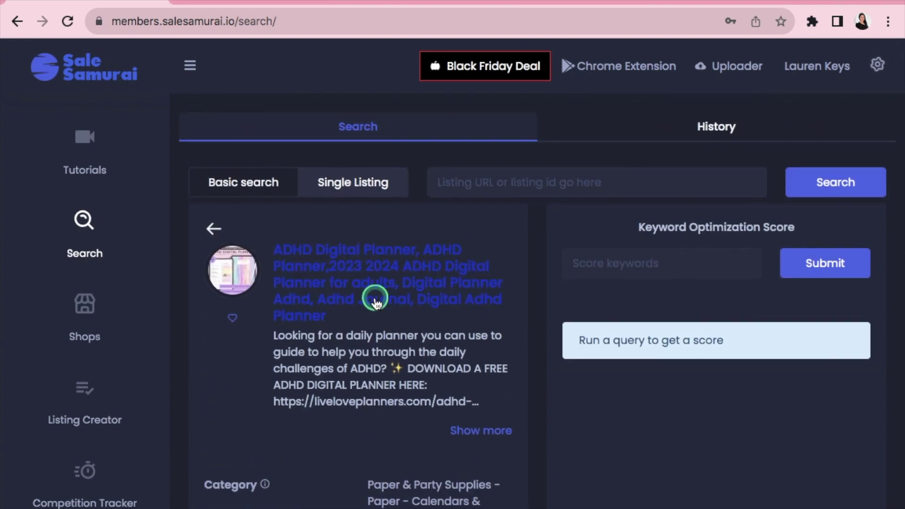
{"action": "scroll", "coordinate": [375, 300], "scroll_direction": "down", "scroll_amount": 10}
{"action": "scroll", "coordinate": [376, 297], "scroll_direction": "up", "scroll_amount": 6}
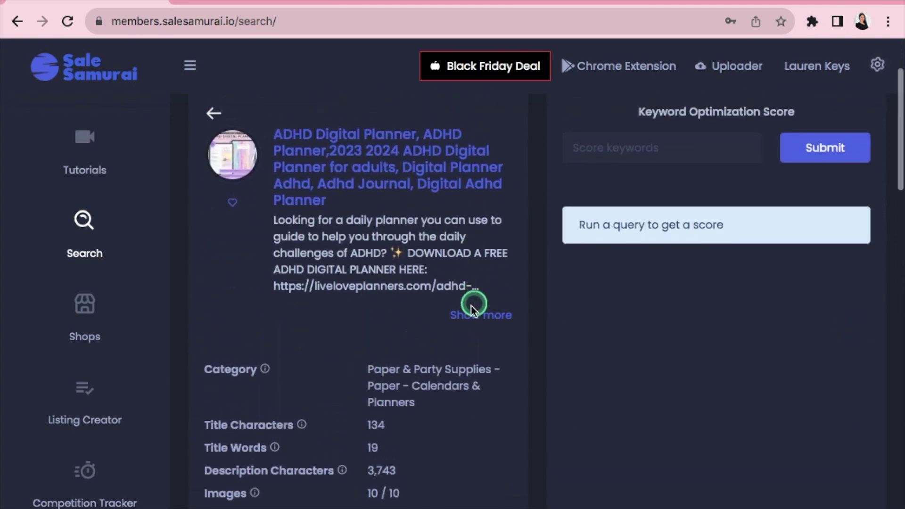
- Expand the ADHD planner listing's full description in the report and read how its keywords are used
{"action": "left_click", "coordinate": [471, 311]}
{"action": "scroll", "coordinate": [461, 264], "scroll_direction": "down", "scroll_amount": 3}
{"action": "scroll", "coordinate": [460, 264], "scroll_direction": "down", "scroll_amount": 6}
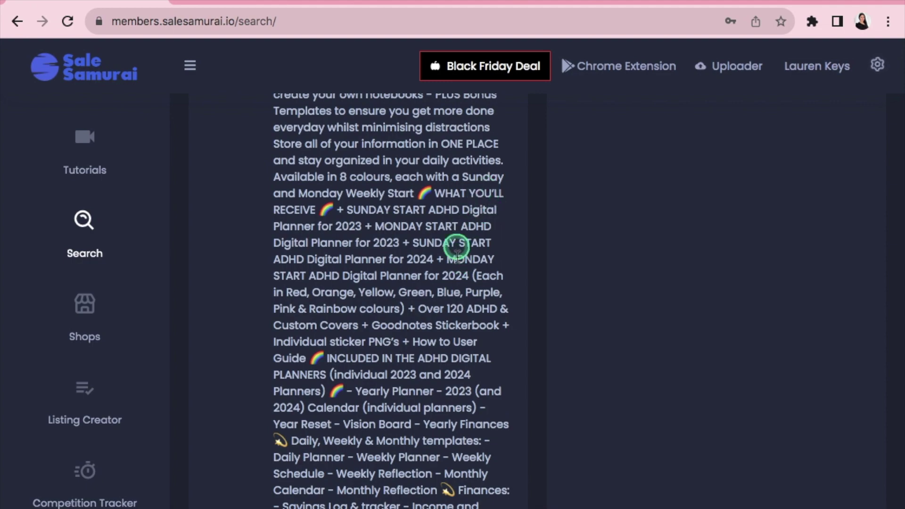
{"action": "scroll", "coordinate": [460, 260], "scroll_direction": "down", "scroll_amount": 5}
{"action": "scroll", "coordinate": [491, 214], "scroll_direction": "up", "scroll_amount": 15}
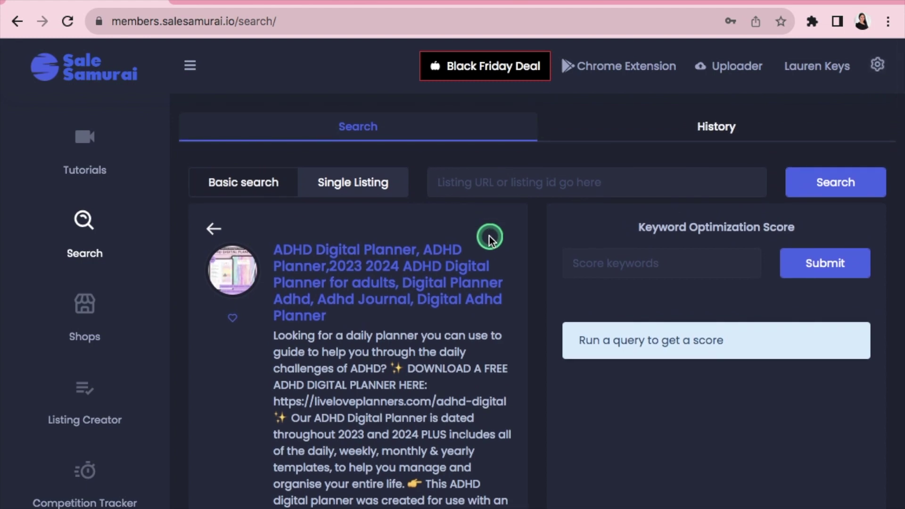
{"action": "scroll", "coordinate": [489, 245], "scroll_direction": "down", "scroll_amount": 15}
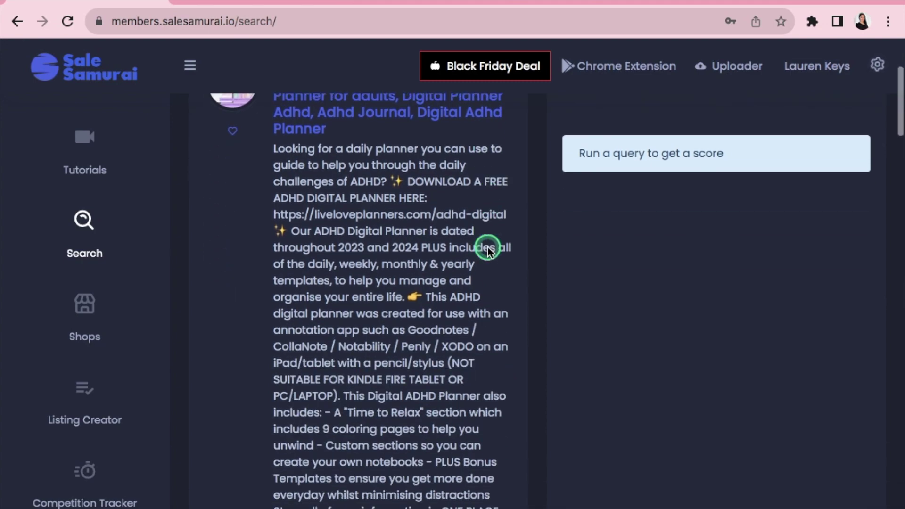
{"action": "scroll", "coordinate": [488, 247], "scroll_direction": "down", "scroll_amount": 5}
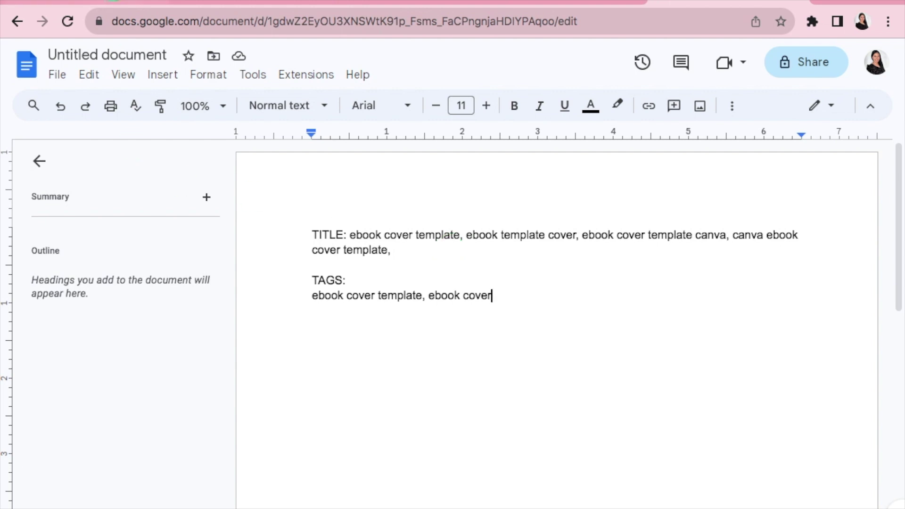
- Return to the Basic search results for "ebook cover template" in Sale Samurai and review the Etsy Most Trending keywords
{"action": "left_click", "coordinate": [115, 4]}
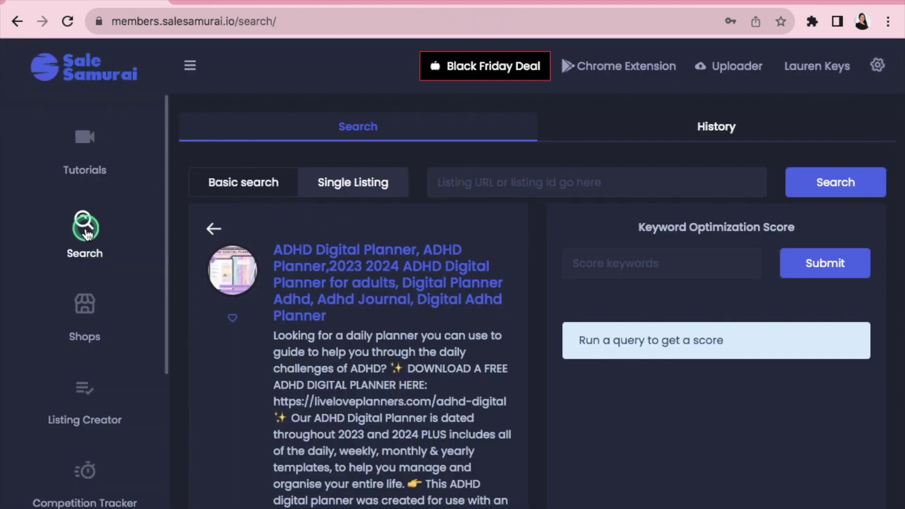
{"action": "left_click", "coordinate": [213, 192]}
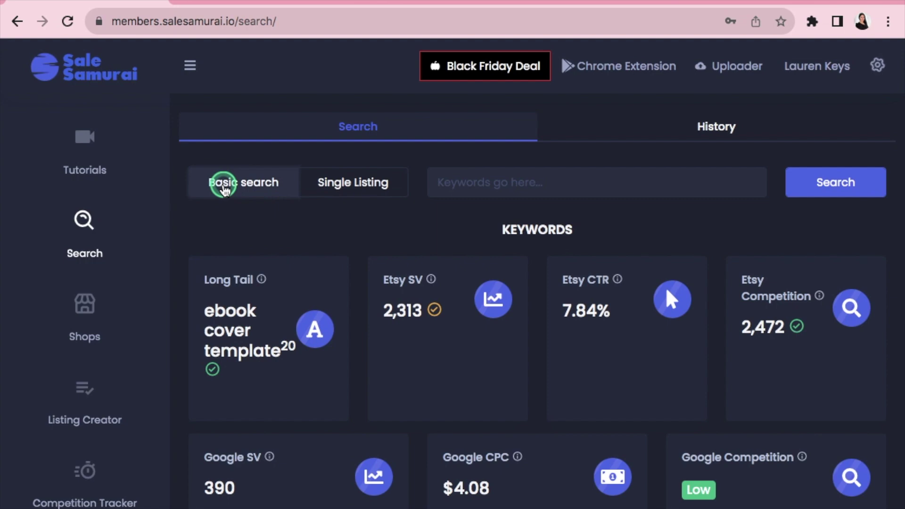
{"action": "scroll", "coordinate": [613, 262], "scroll_direction": "down", "scroll_amount": 8}
{"action": "scroll", "coordinate": [619, 262], "scroll_direction": "down", "scroll_amount": 5}
{"action": "scroll", "coordinate": [620, 259], "scroll_direction": "up", "scroll_amount": 3}
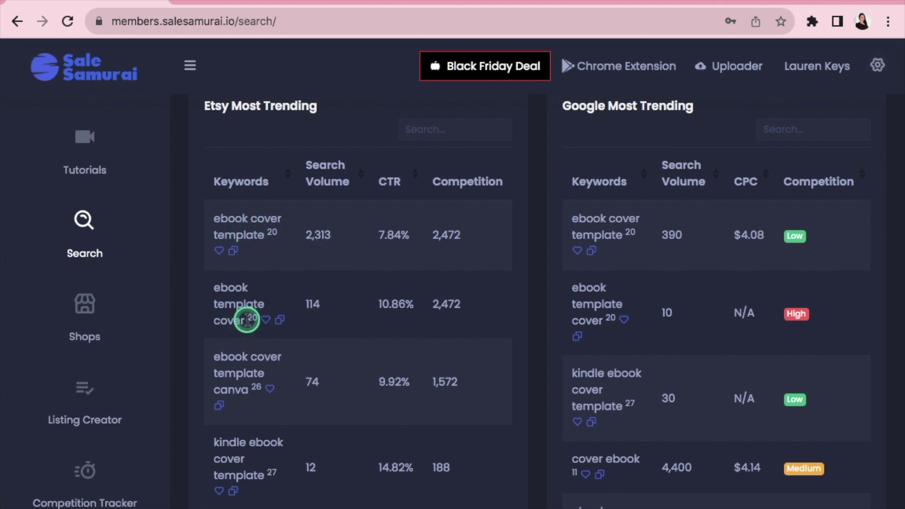
{"action": "scroll", "coordinate": [248, 311], "scroll_direction": "down", "scroll_amount": 4}
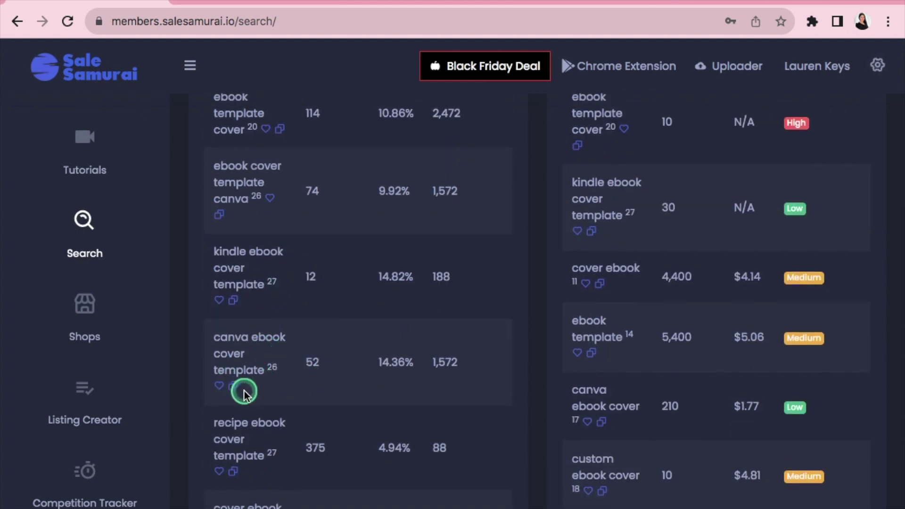
{"action": "scroll", "coordinate": [265, 347], "scroll_direction": "down", "scroll_amount": 3}
{"action": "scroll", "coordinate": [283, 337], "scroll_direction": "down", "scroll_amount": 2}
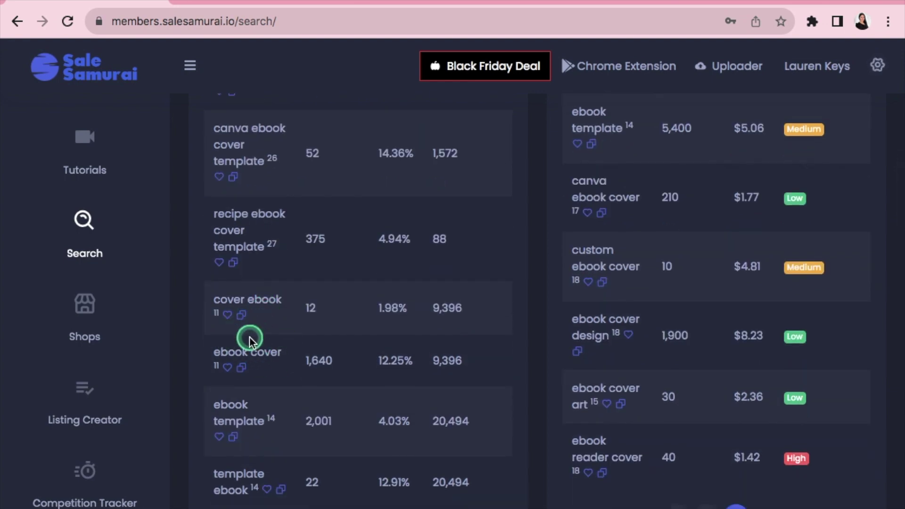
{"action": "scroll", "coordinate": [262, 309], "scroll_direction": "down", "scroll_amount": 2}
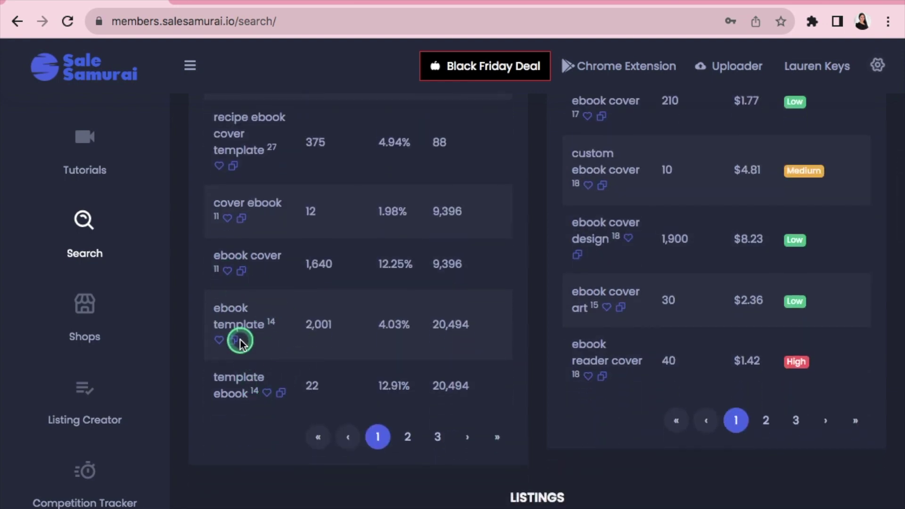
- Review the ebook cover template results' Listings titles and Tags table, and switch to the title and tag notes in Google Docs
{"action": "scroll", "coordinate": [240, 339], "scroll_direction": "down", "scroll_amount": 8}
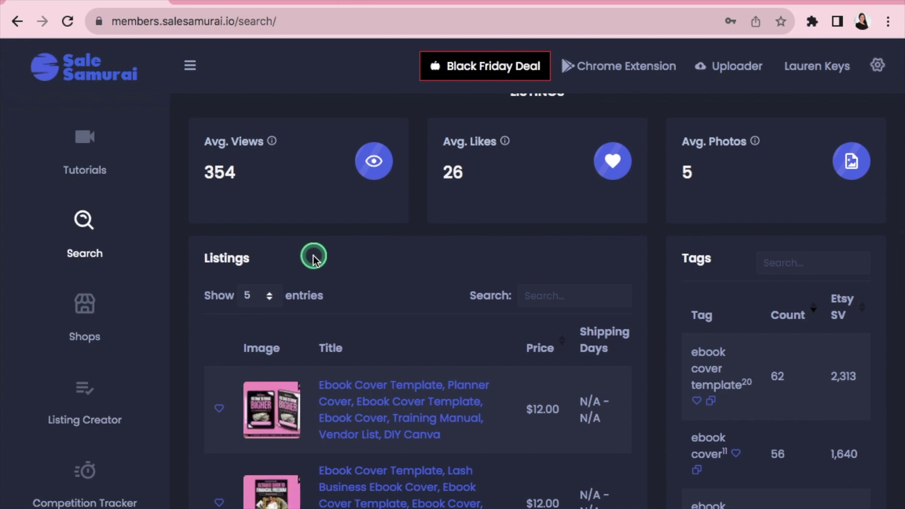
{"action": "scroll", "coordinate": [420, 198], "scroll_direction": "down", "scroll_amount": 3}
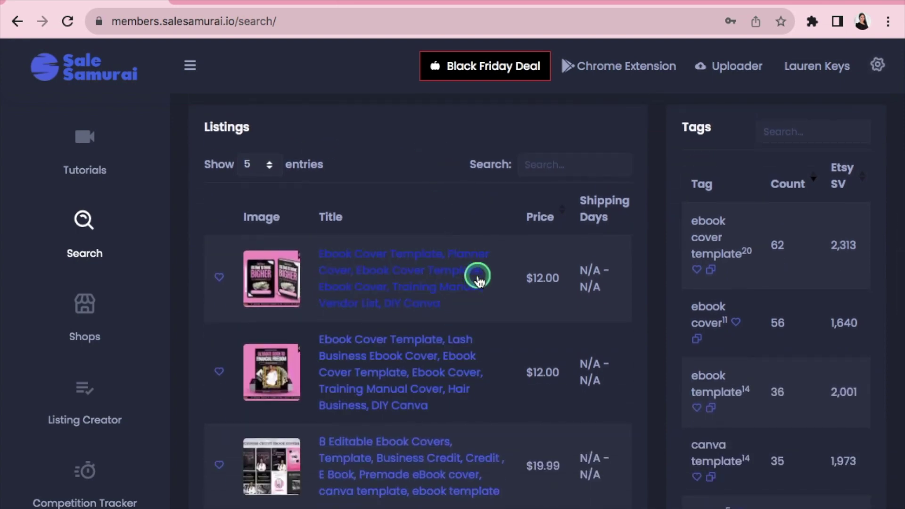
{"action": "scroll", "coordinate": [473, 288], "scroll_direction": "down", "scroll_amount": 2}
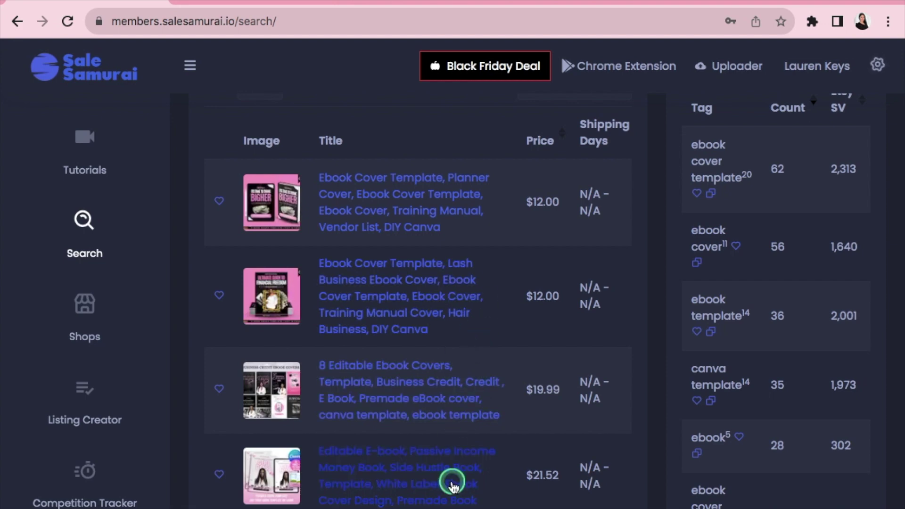
{"action": "scroll", "coordinate": [467, 380], "scroll_direction": "down", "scroll_amount": 2}
{"action": "scroll", "coordinate": [889, 136], "scroll_direction": "up", "scroll_amount": 3}
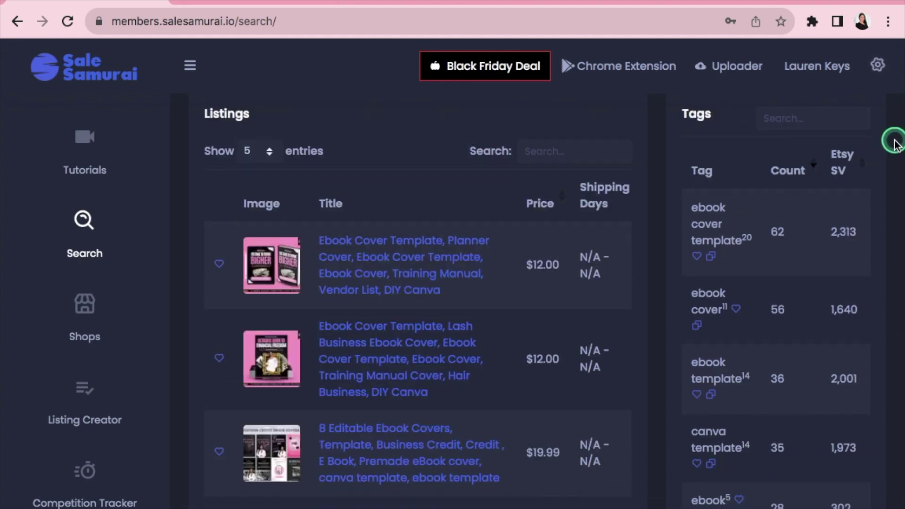
{"action": "scroll", "coordinate": [731, 246], "scroll_direction": "down", "scroll_amount": 2}
{"action": "scroll", "coordinate": [741, 293], "scroll_direction": "up", "scroll_amount": 2}
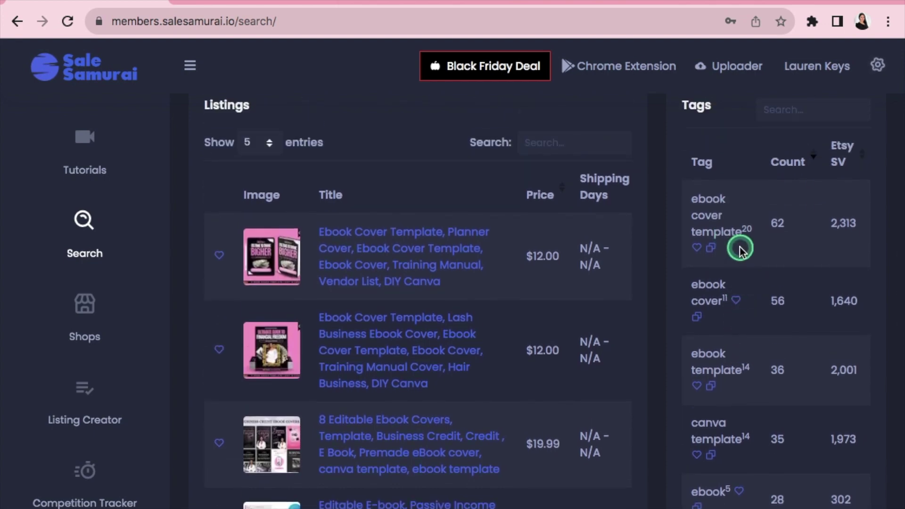
{"action": "scroll", "coordinate": [722, 242], "scroll_direction": "down", "scroll_amount": 2}
{"action": "scroll", "coordinate": [721, 245], "scroll_direction": "up", "scroll_amount": 3}
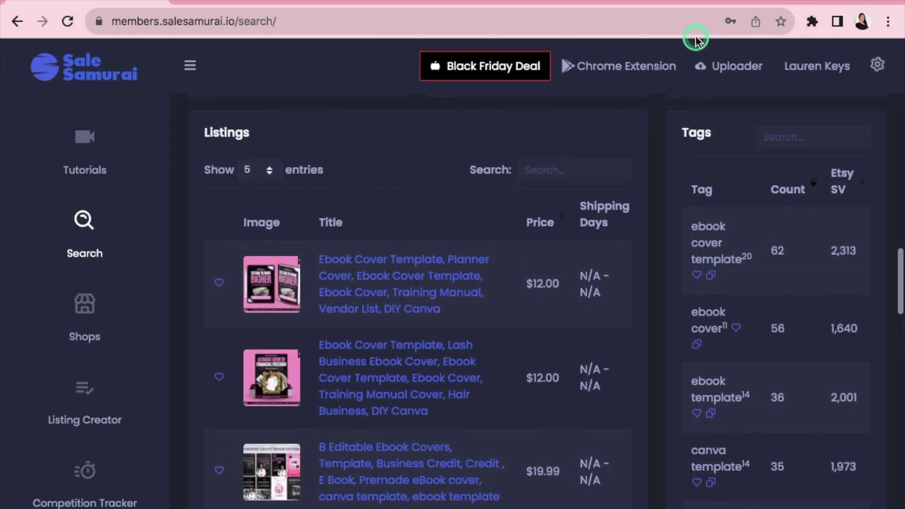
{"action": "left_click", "coordinate": [701, 1]}
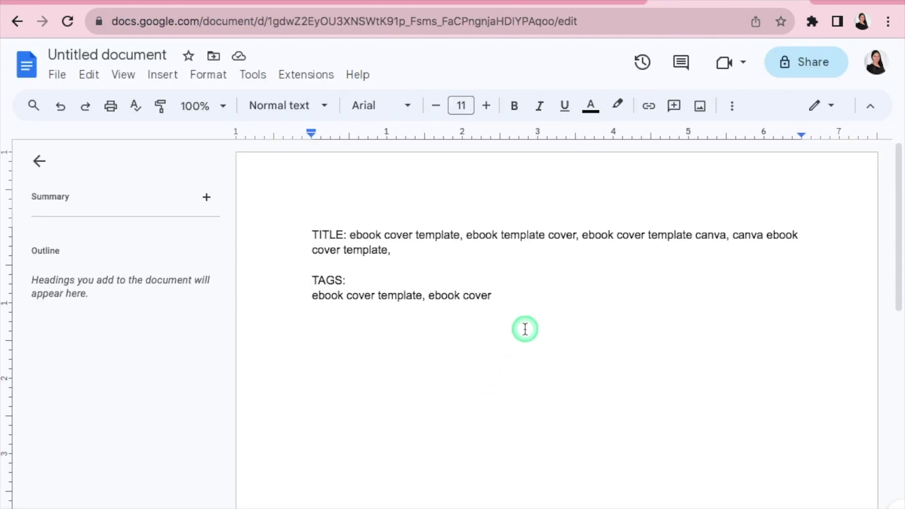